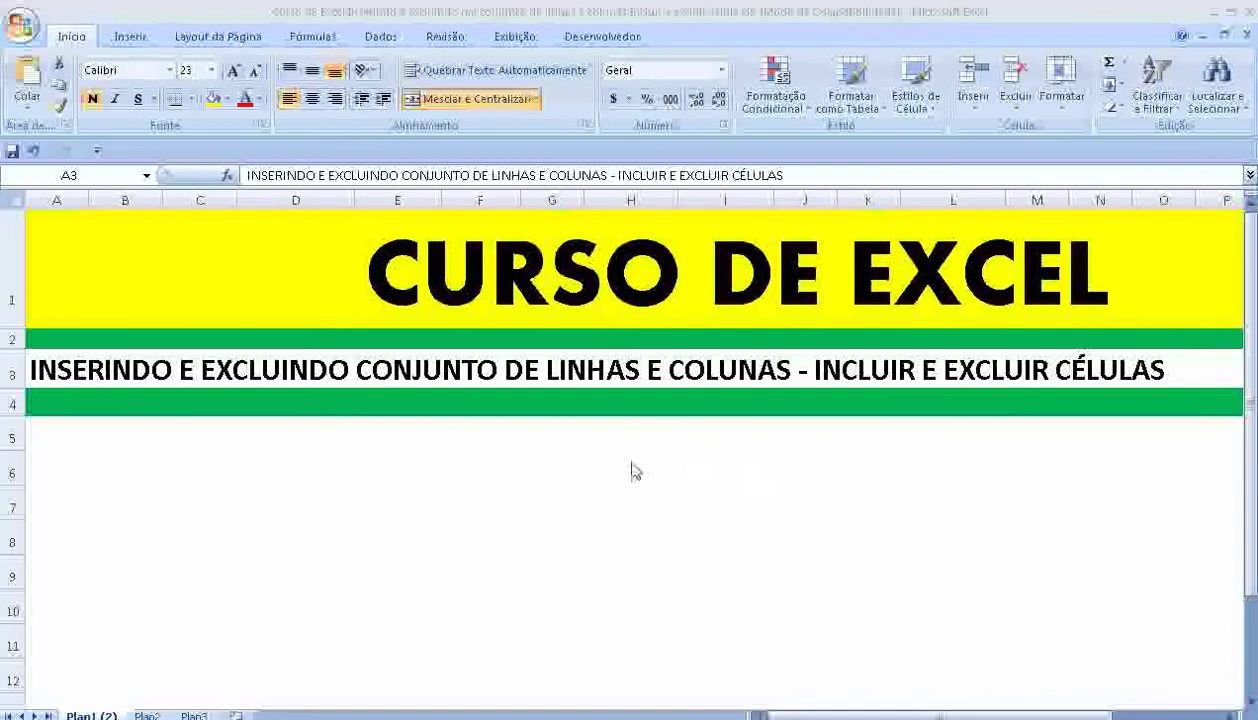
# Step: Type a test seller name into D6, then delete it again
pyautogui.click(179, 472)
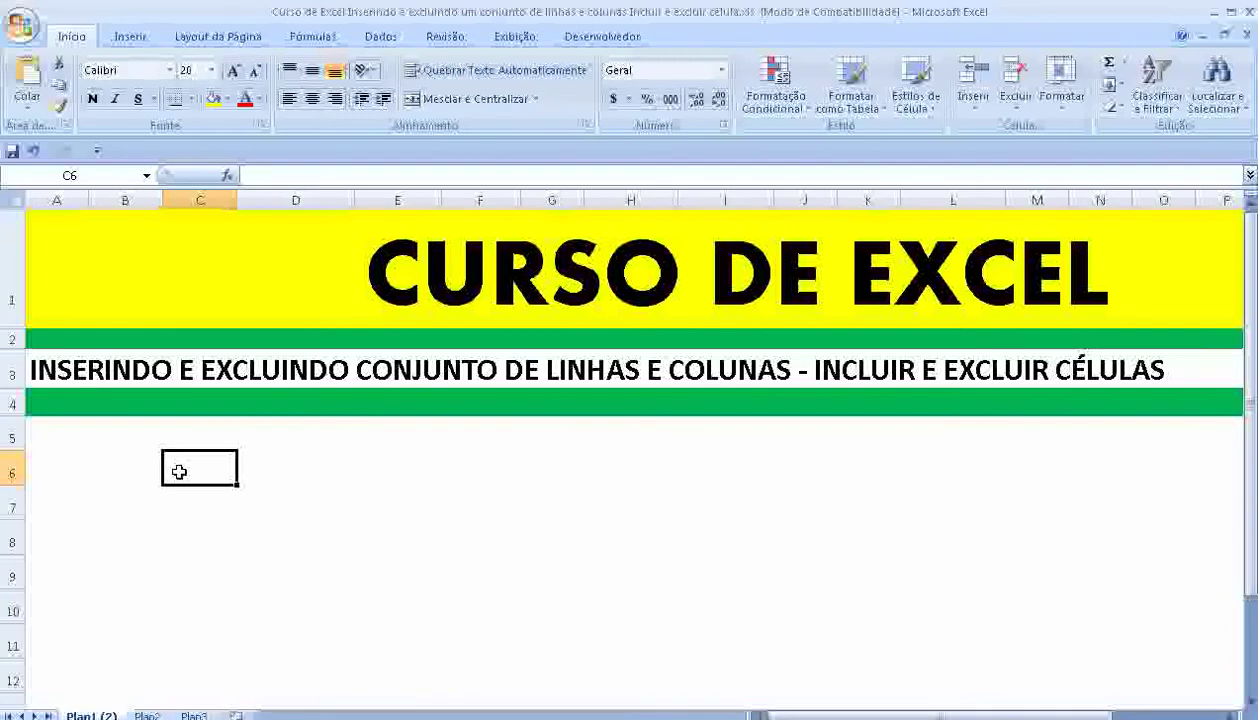
pyautogui.click(275, 468)
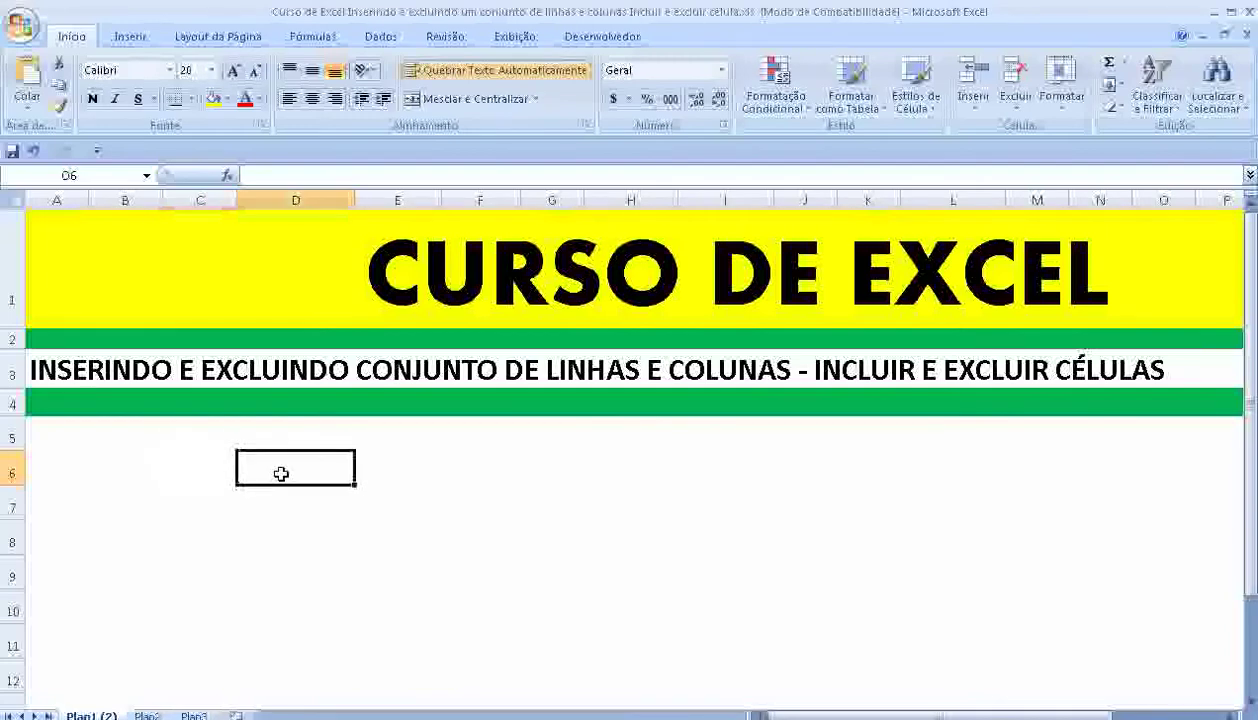
pyautogui.click(325, 196)
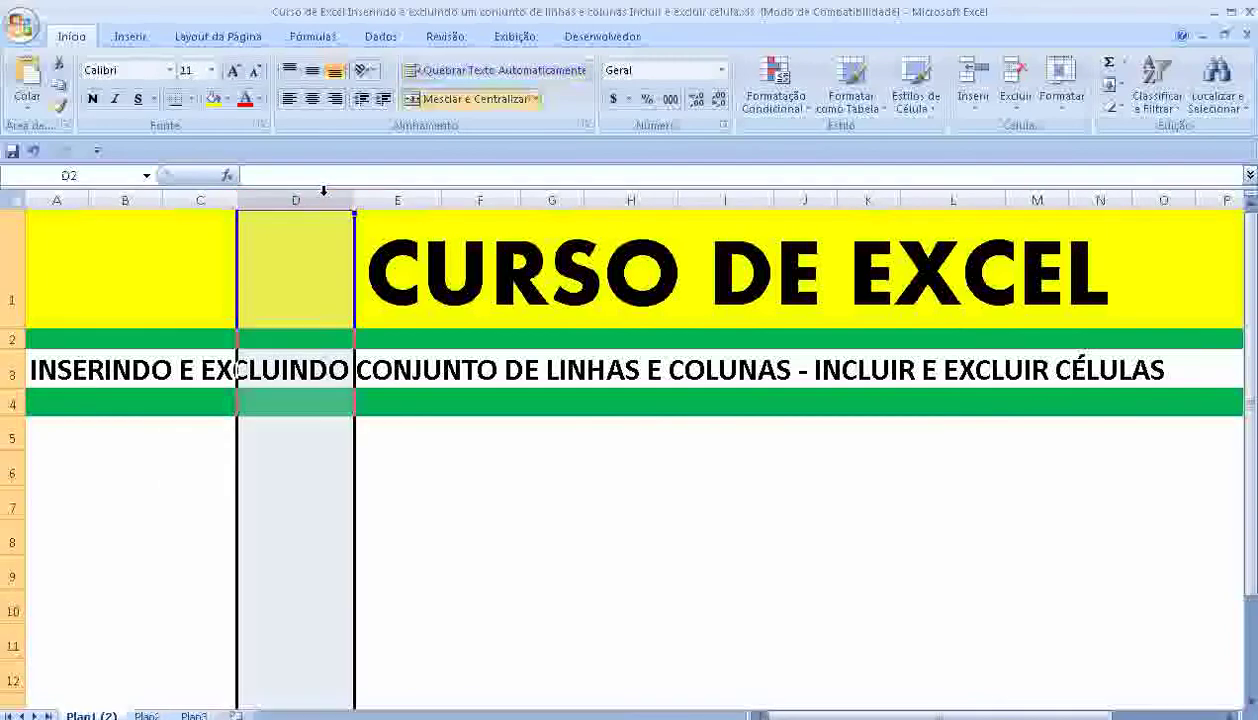
pyautogui.click(22, 471)
pyautogui.click(273, 466)
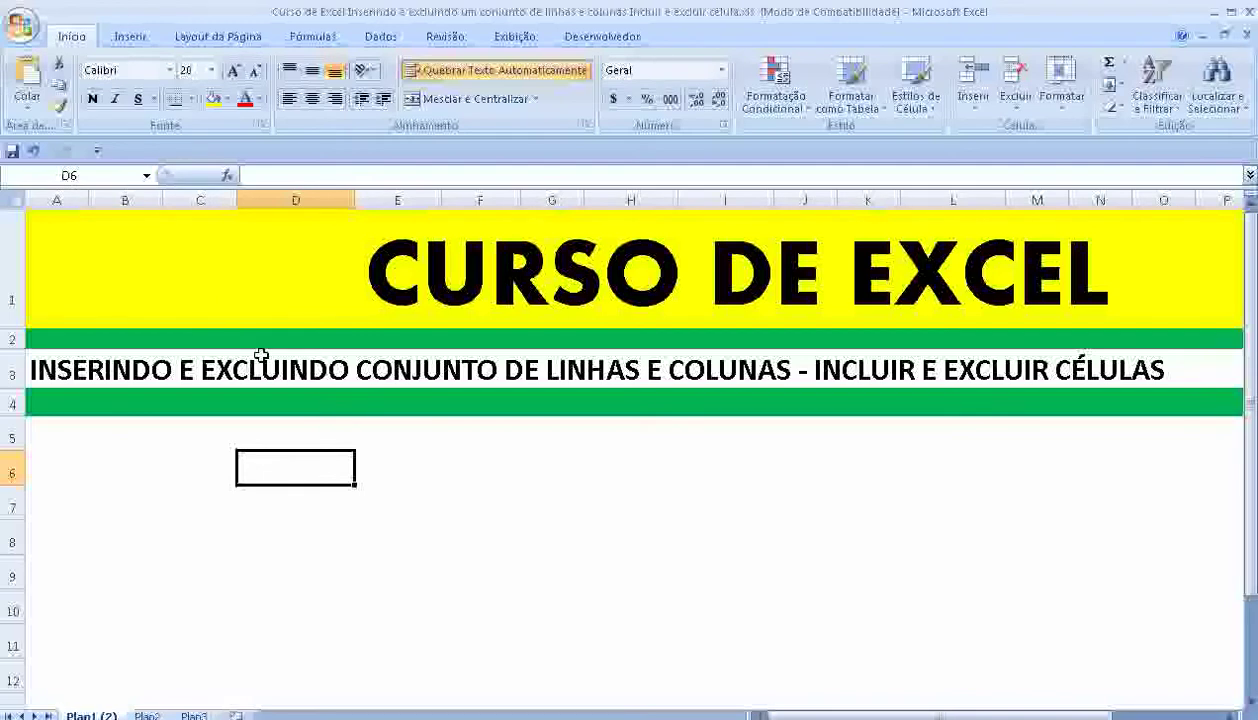
pyautogui.write('kleit')
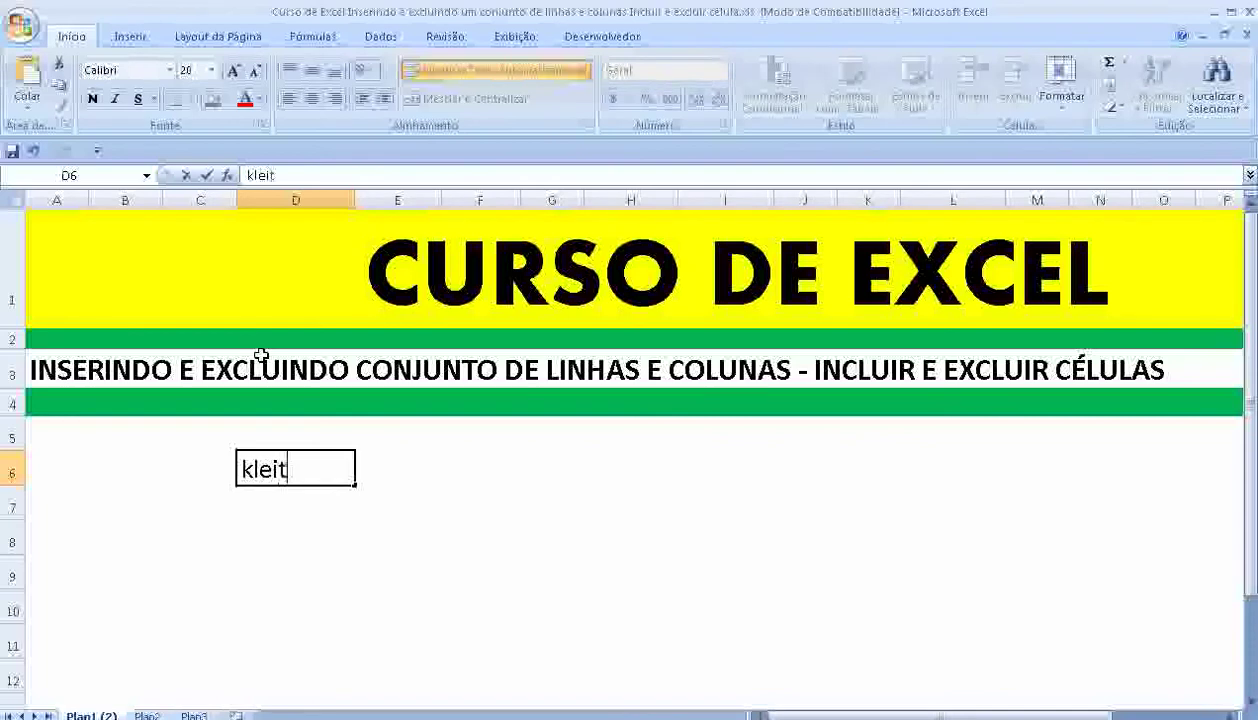
pyautogui.write('on')
pyautogui.press('Return')
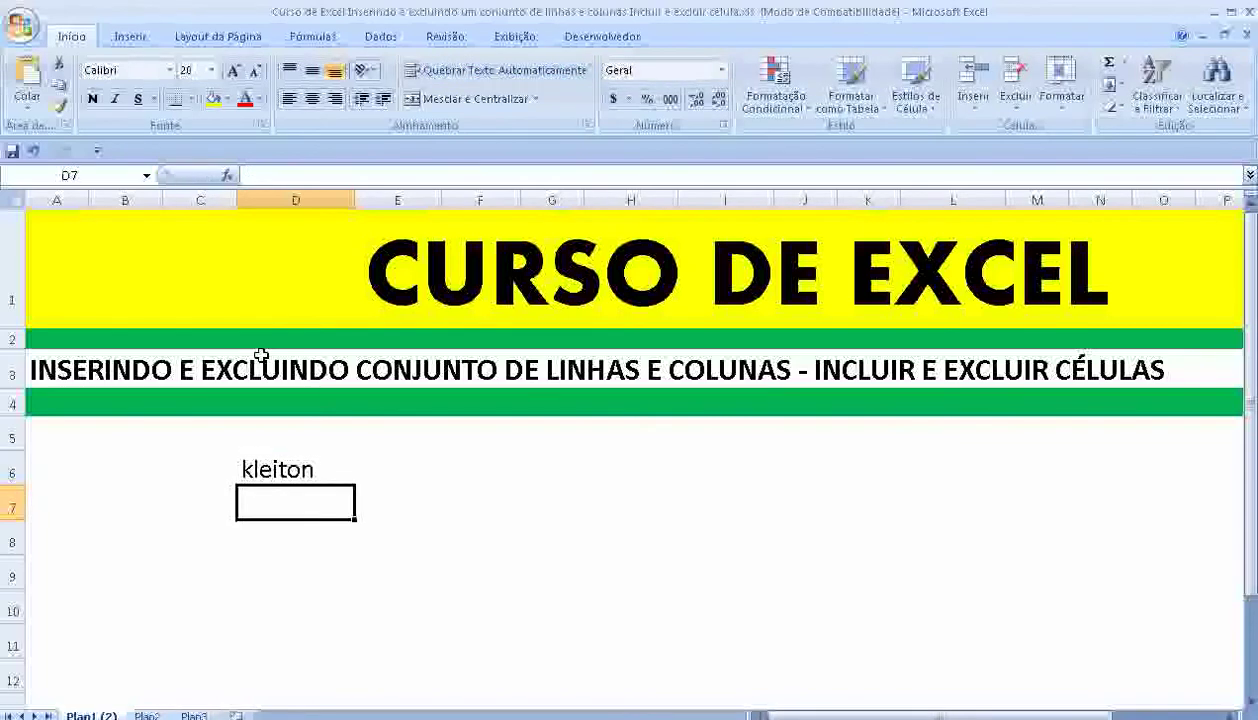
pyautogui.click(300, 469)
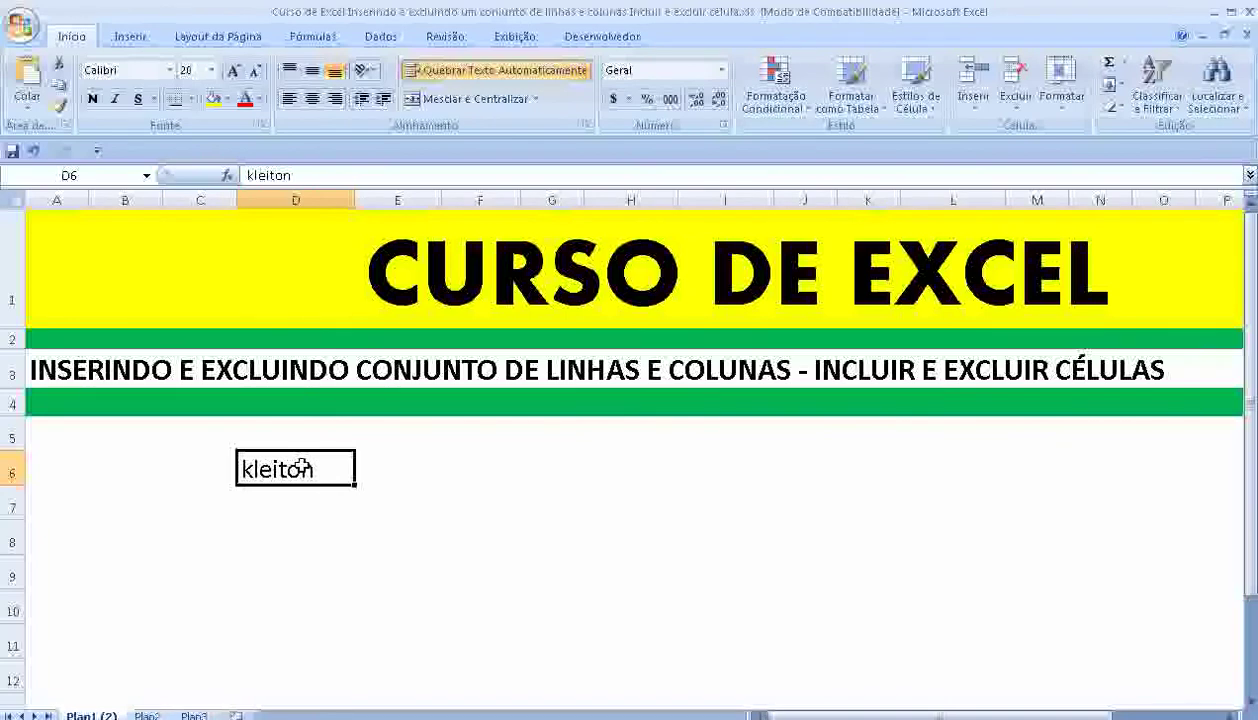
pyautogui.press('Delete')
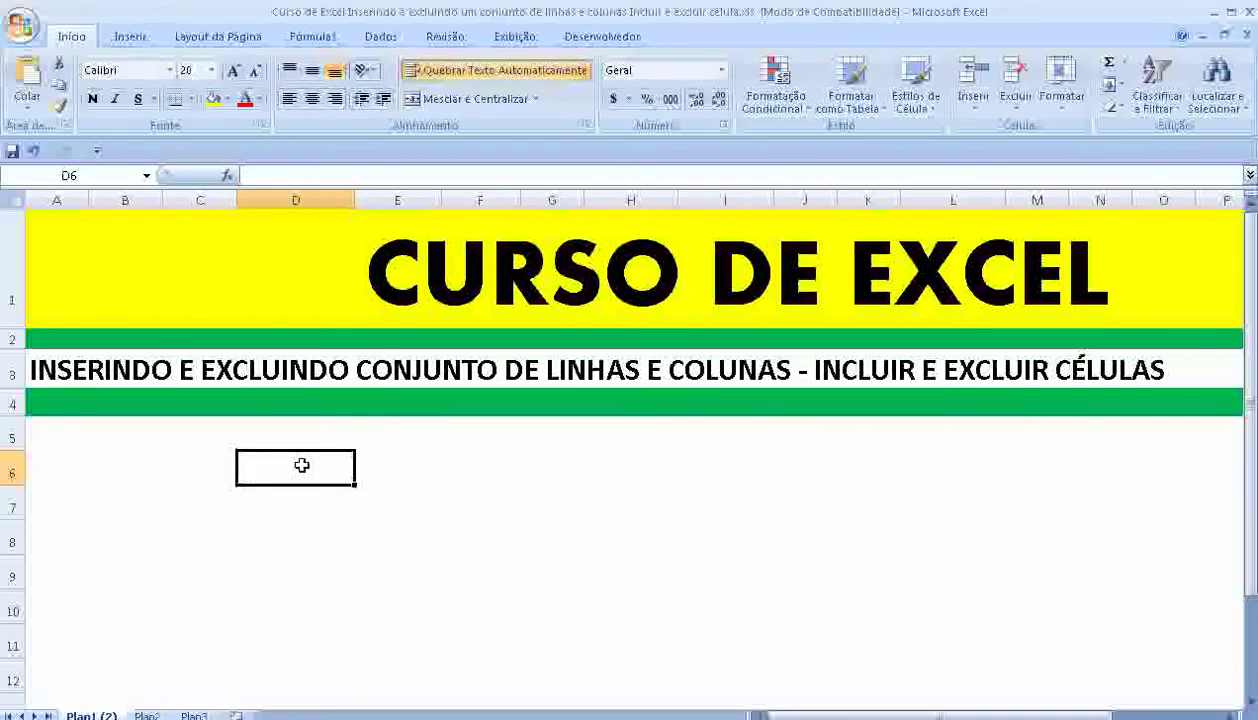
pyautogui.click(296, 490)
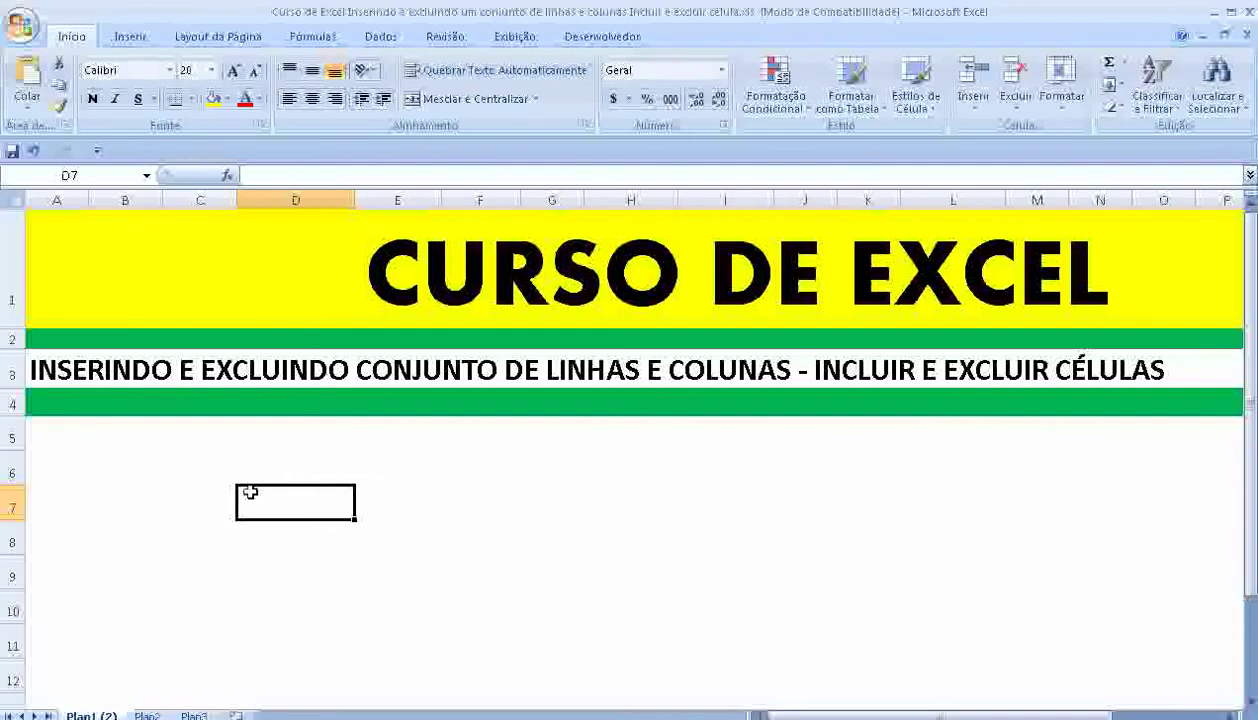
# Step: Enter the table headers mês, valor and vendedor in C7:E7
pyautogui.click(208, 490)
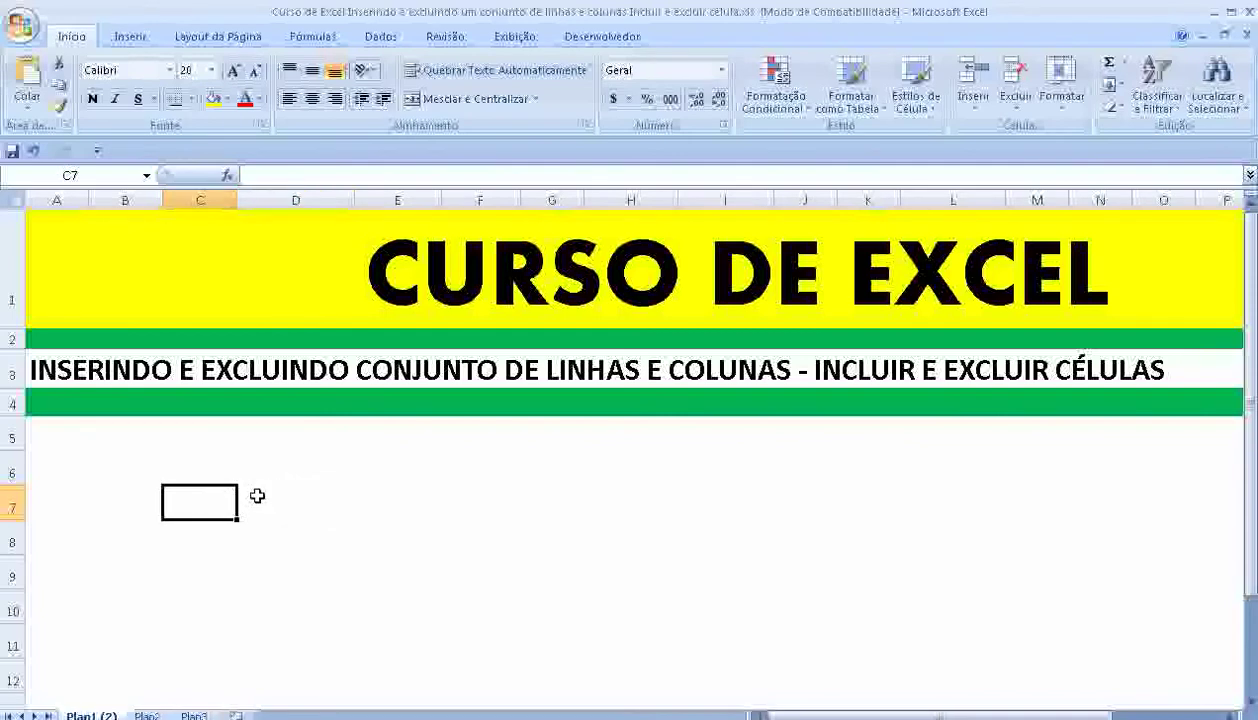
pyautogui.write('mês')
pyautogui.press('Return')
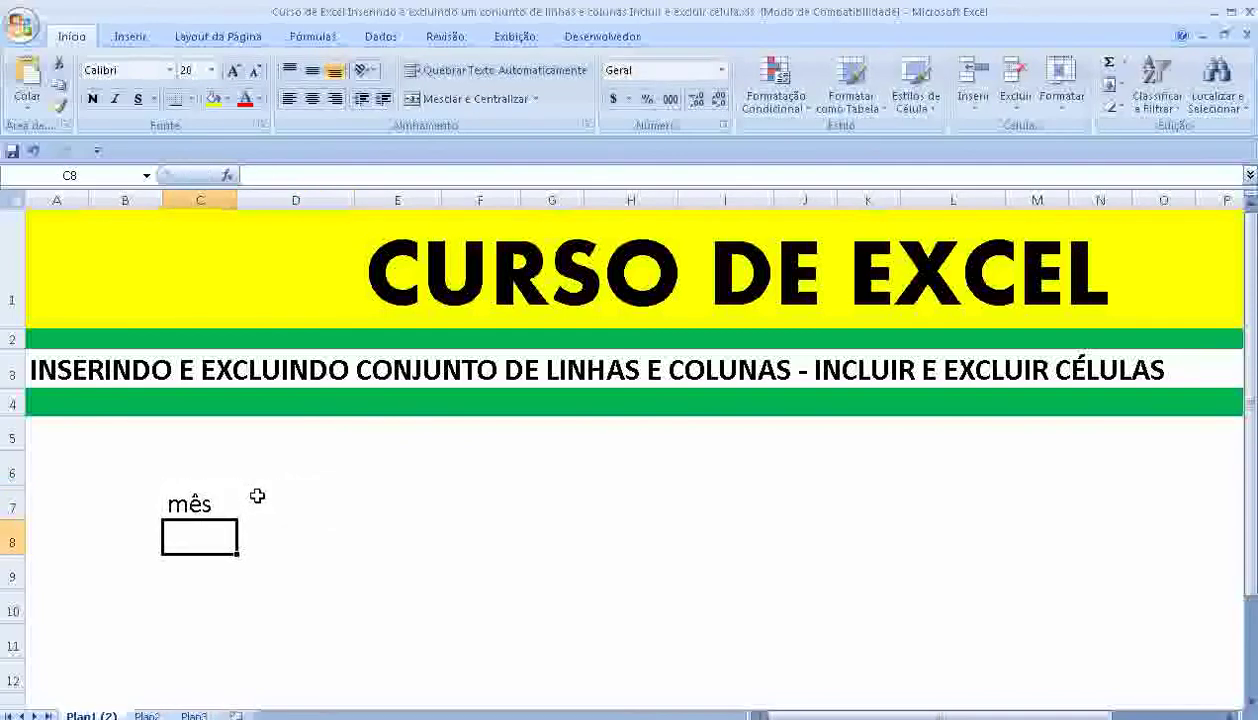
pyautogui.click(257, 496)
pyautogui.write('valor')
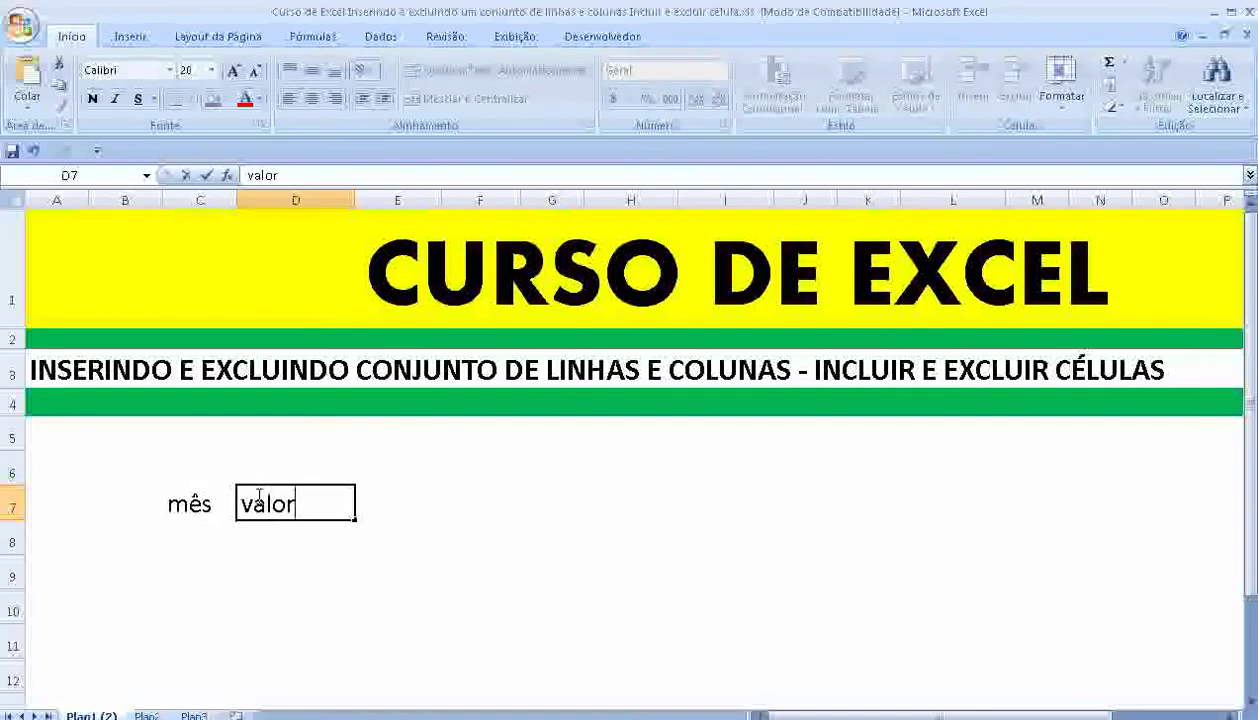
pyautogui.press('Return')
pyautogui.press('Up')
pyautogui.press('Right')
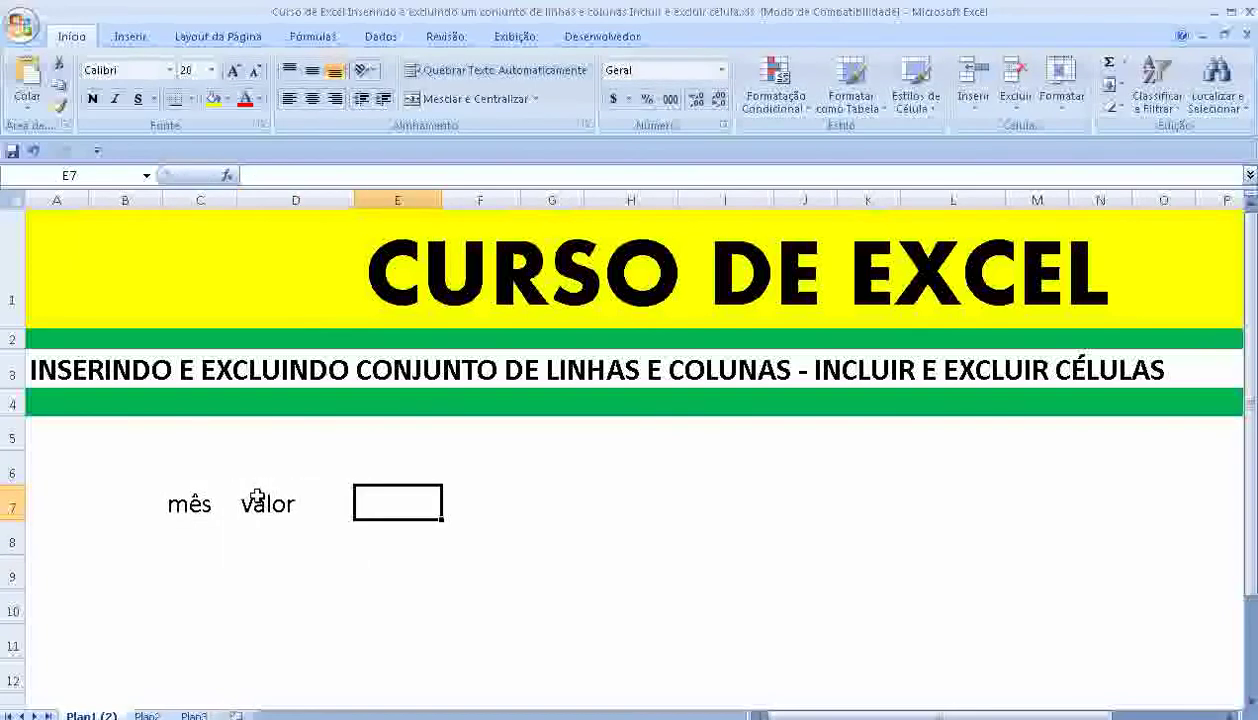
pyautogui.write('vendedor')
pyautogui.press('Return')
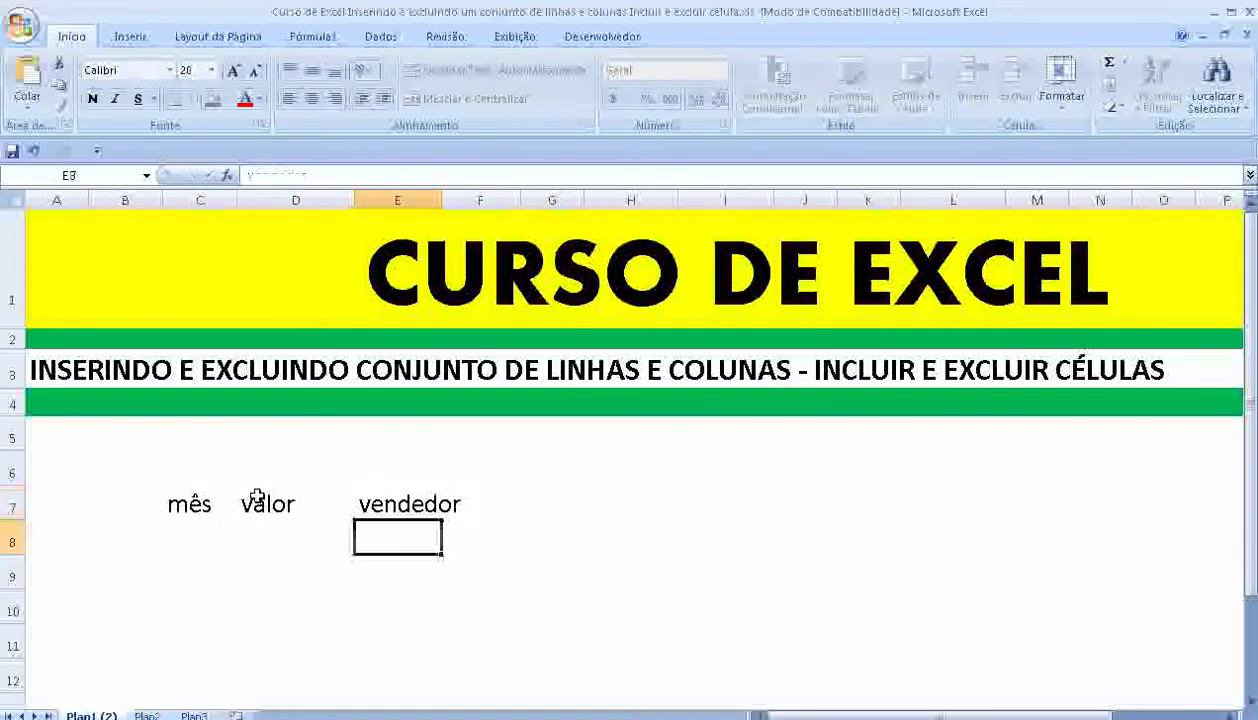
# Step: Fill row 8 with month 1, value 100 and the seller's name
pyautogui.click(214, 515)
pyautogui.click(203, 545)
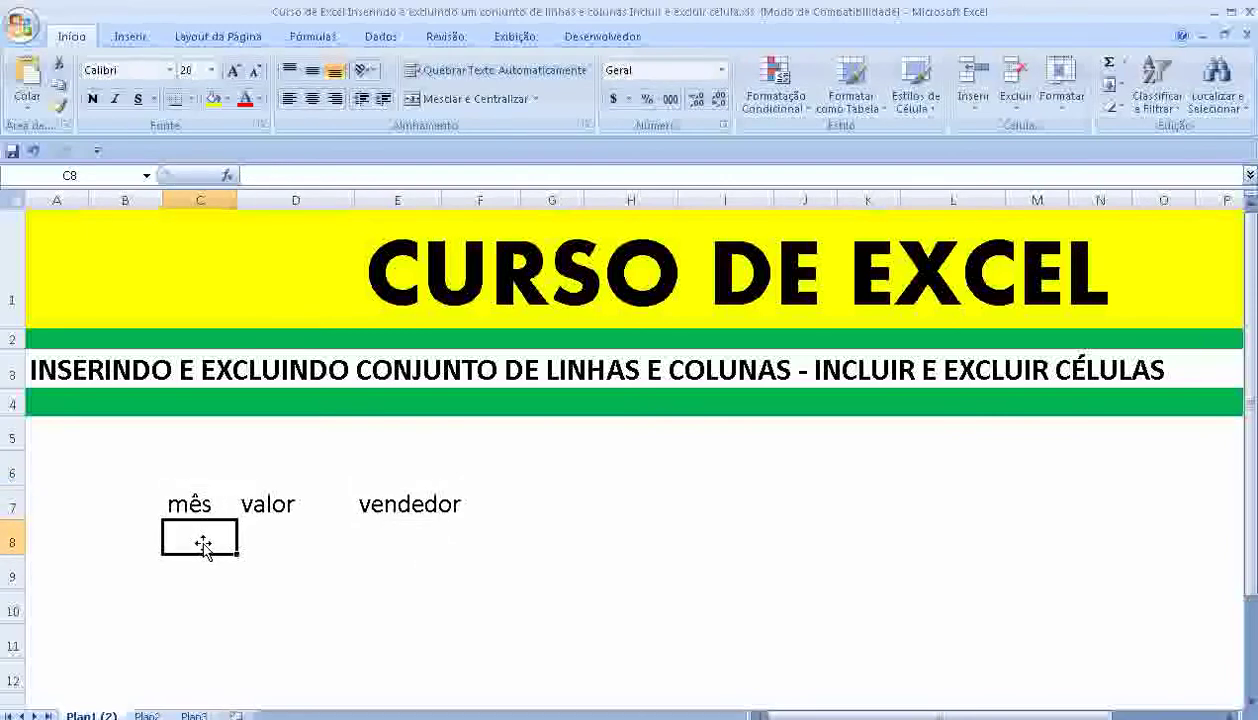
pyautogui.write('1')
pyautogui.press('Return')
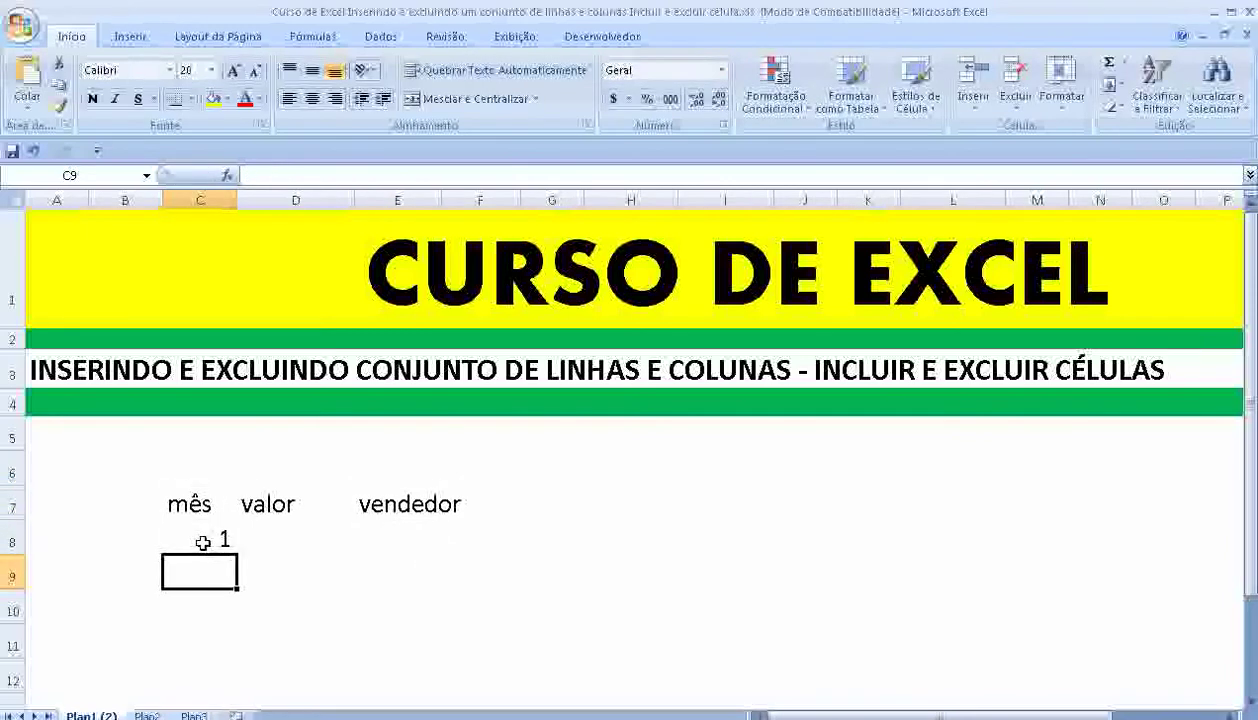
pyautogui.press('Up')
pyautogui.press('Right')
pyautogui.write('100')
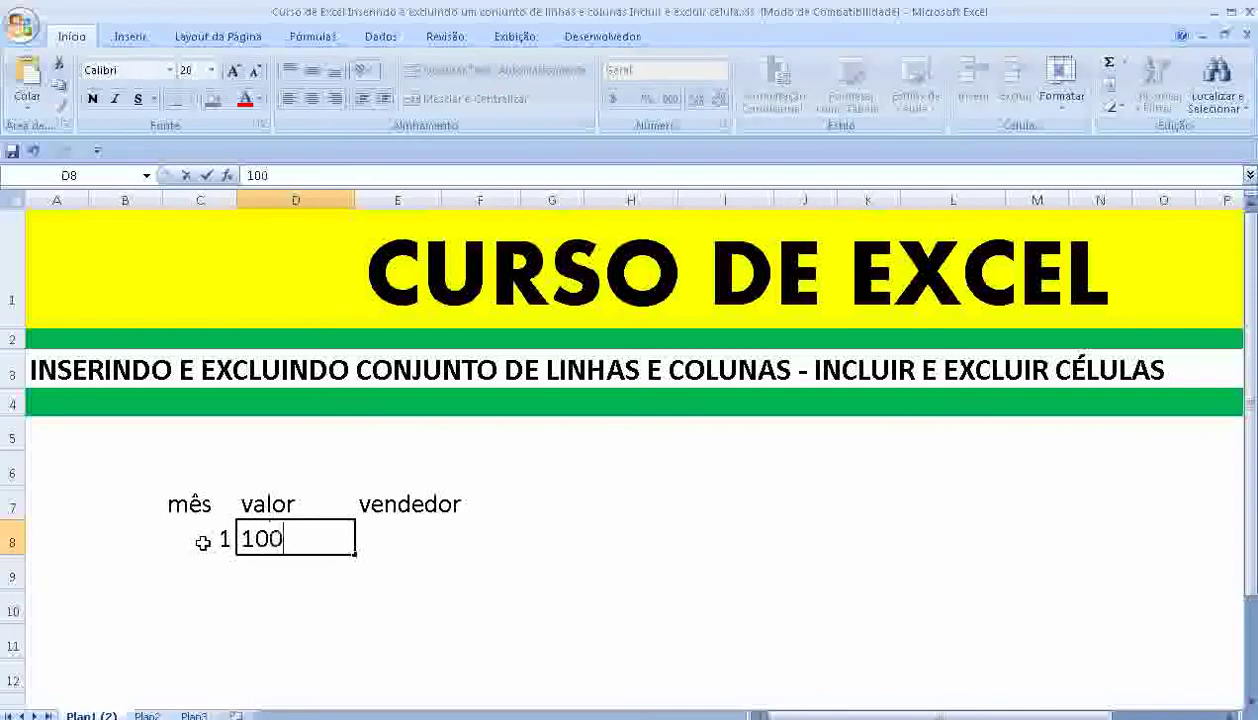
pyautogui.press('Right')
pyautogui.write('car')
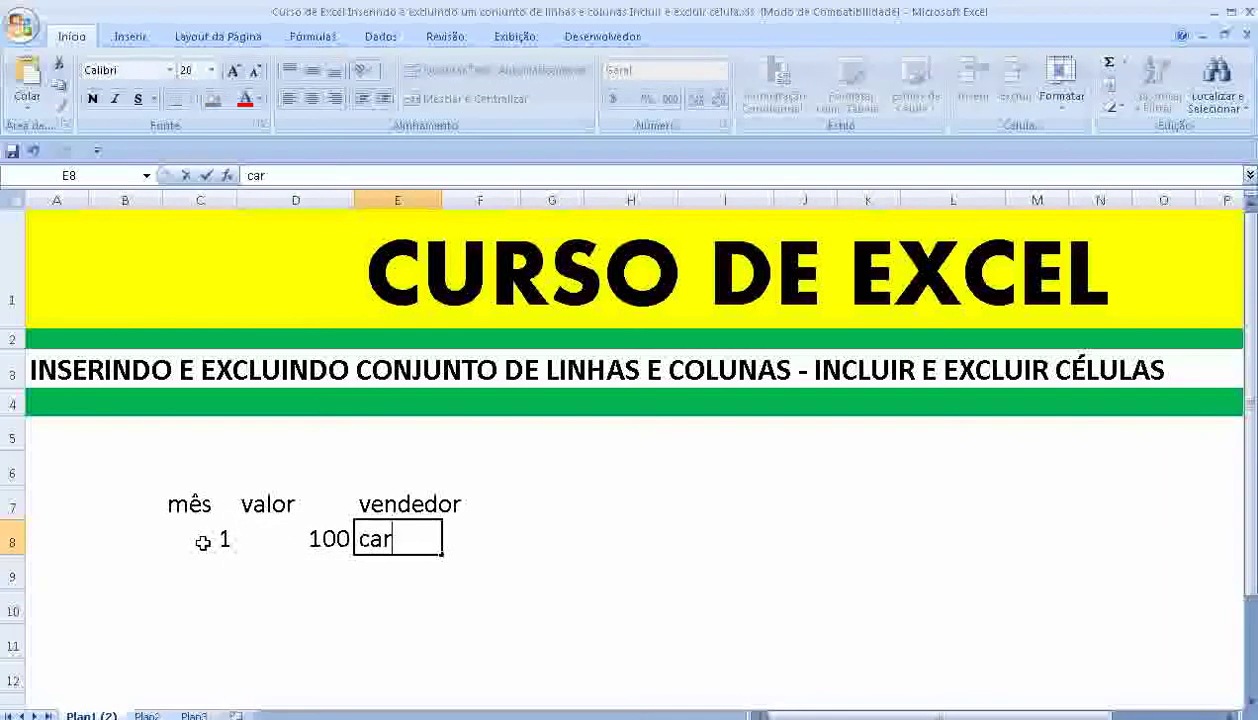
pyautogui.write('los')
pyautogui.press('Return')
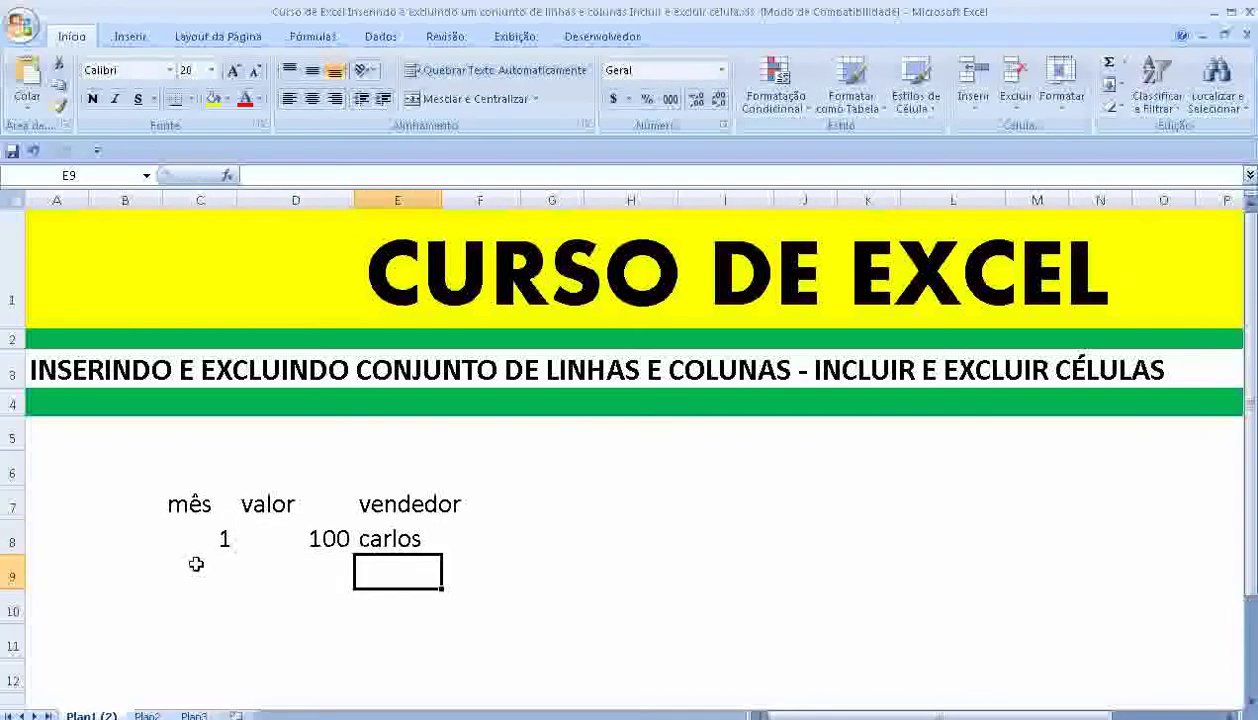
# Step: Fill row 9 with month 2, value 23 and a seller name, fixing its misspelling
pyautogui.click(196, 566)
pyautogui.write('2')
pyautogui.press('Right')
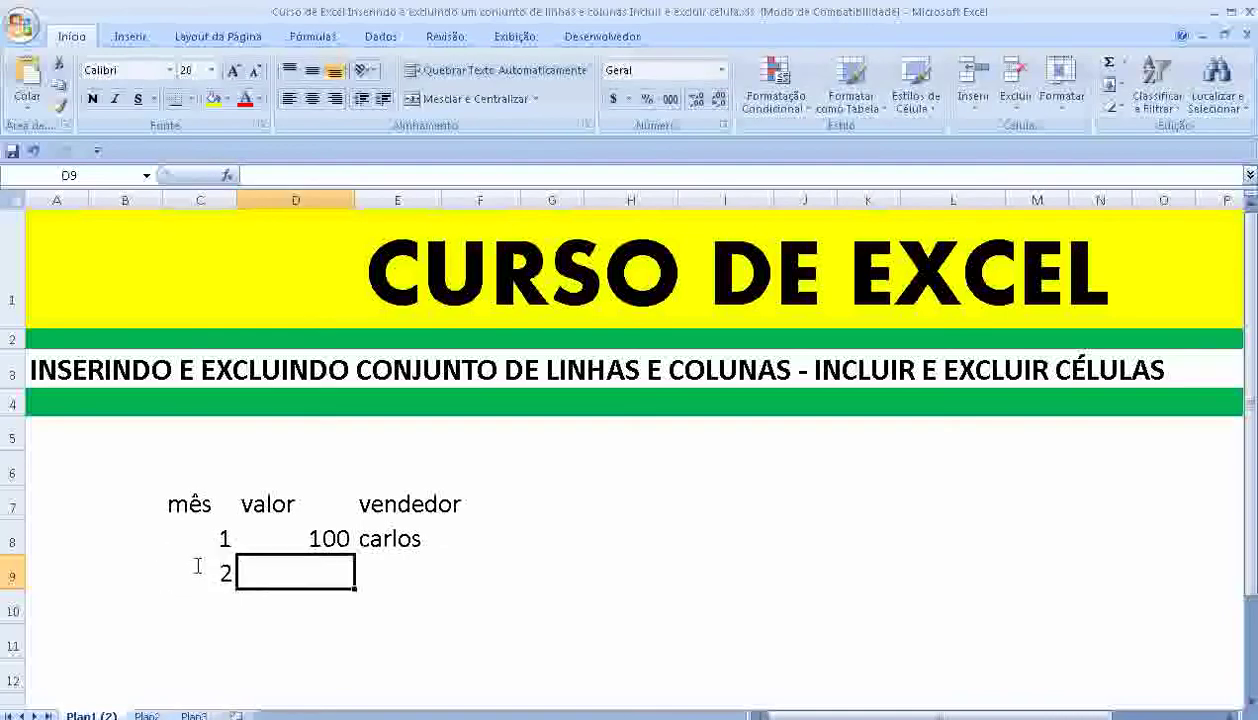
pyautogui.write('23')
pyautogui.press('Return')
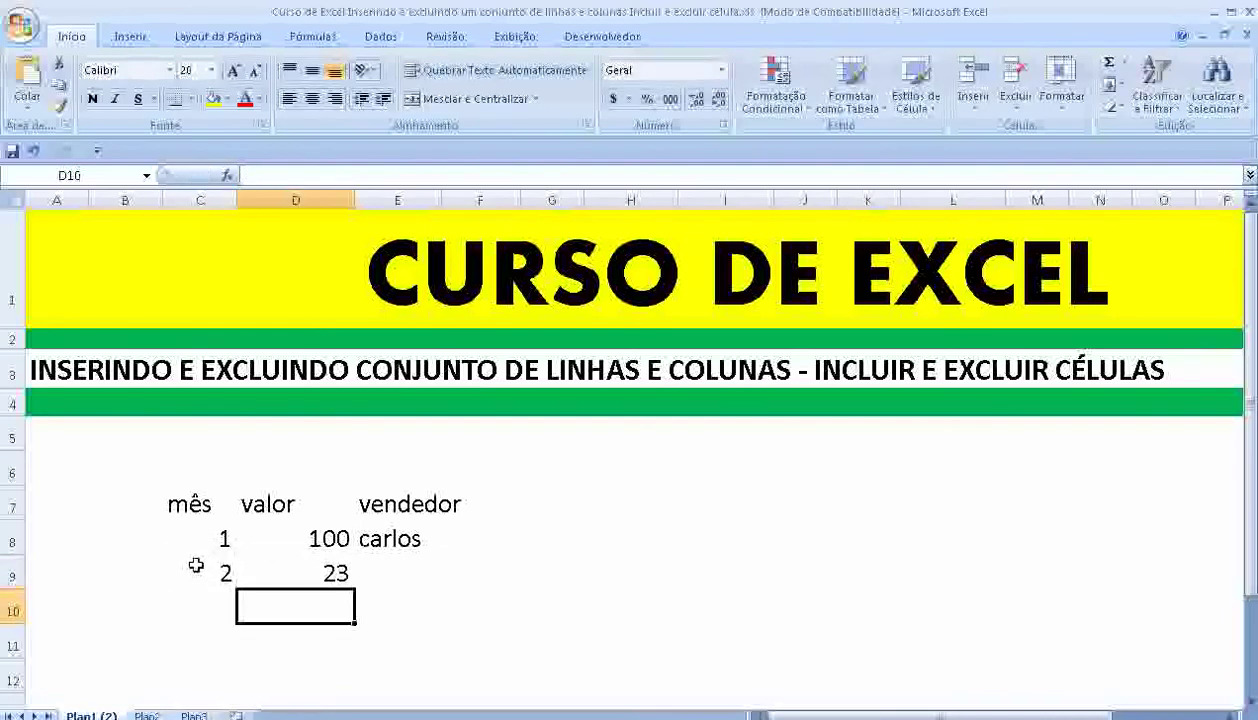
pyautogui.press('Up')
pyautogui.press('Right')
pyautogui.write('v')
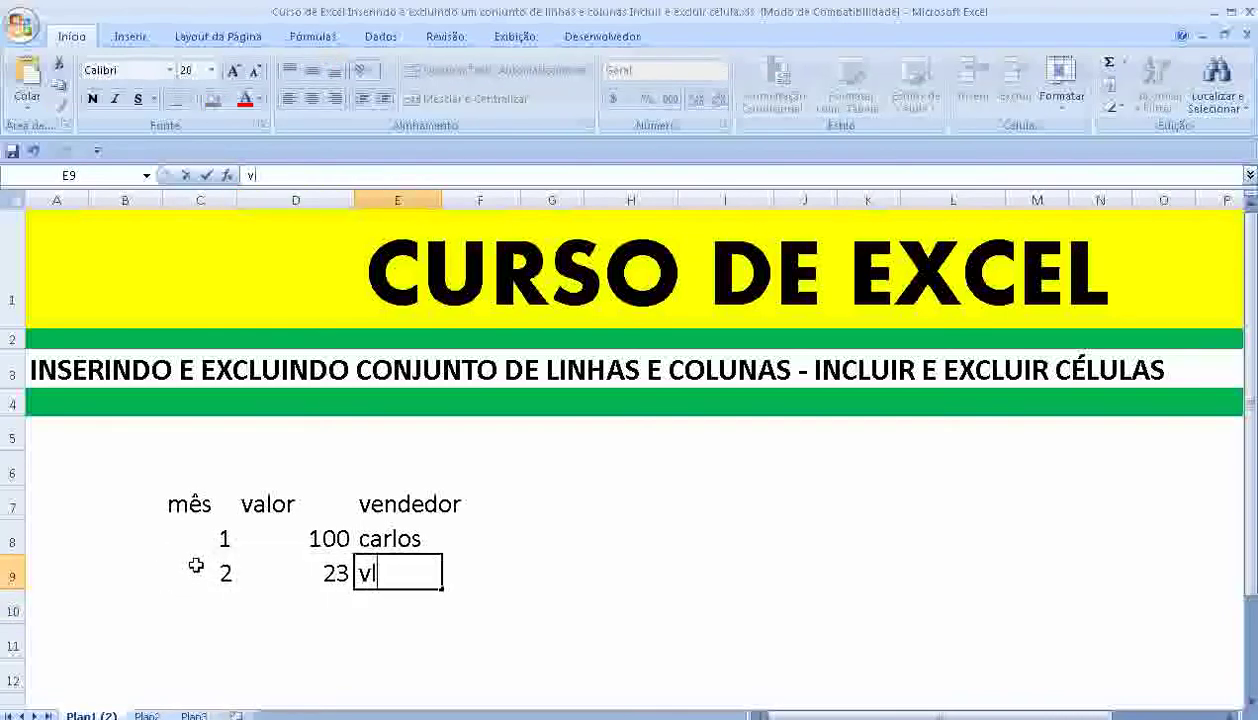
pyautogui.write('lmir')
pyautogui.press('Return')
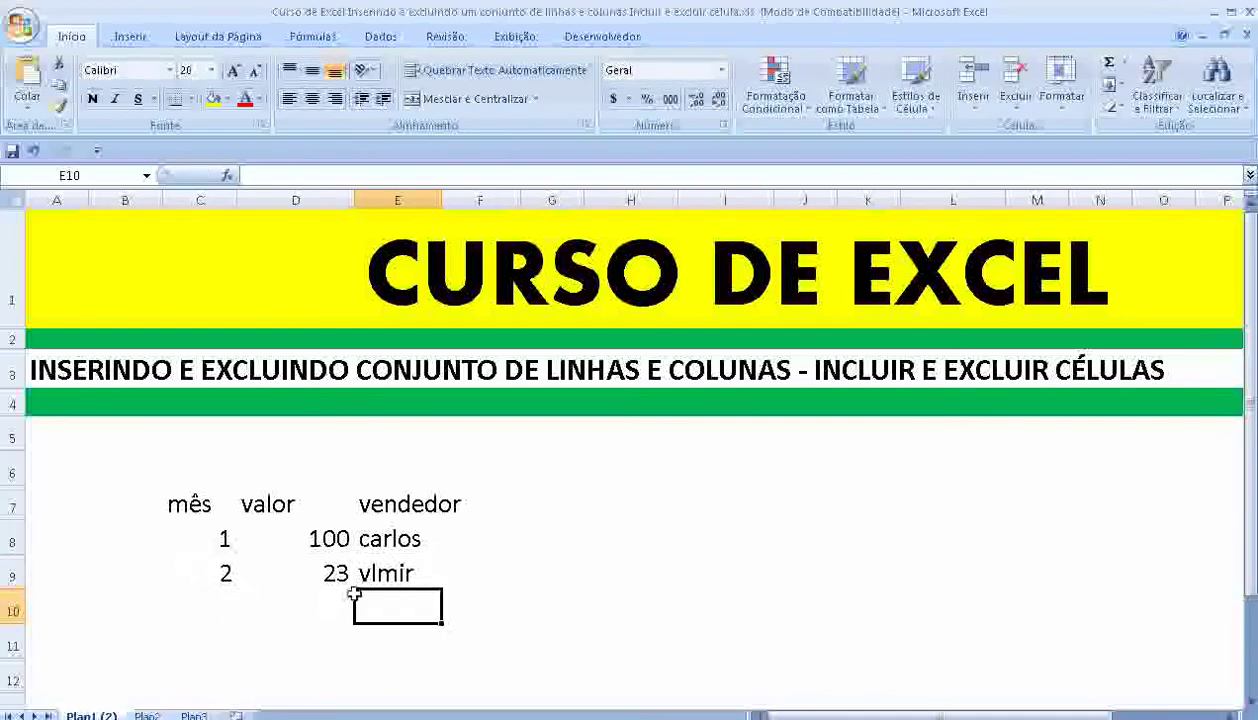
pyautogui.click(374, 568)
pyautogui.click(253, 176)
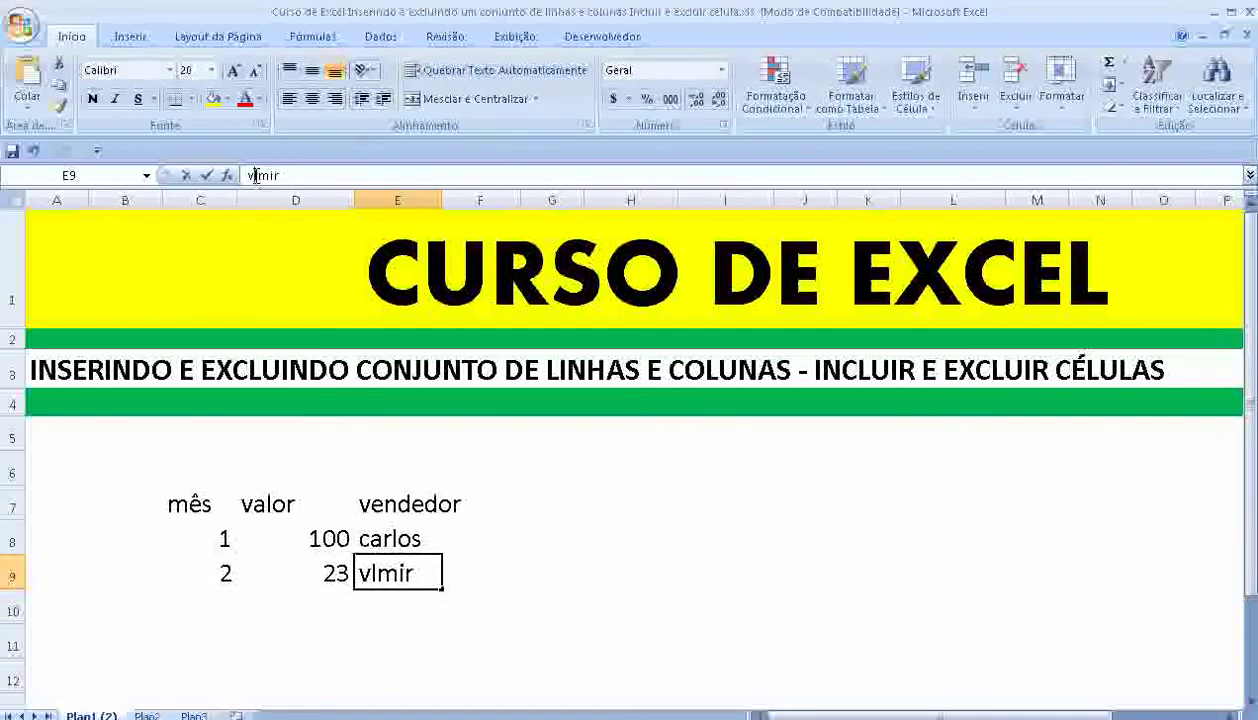
pyautogui.write('a')
pyautogui.press('Return')
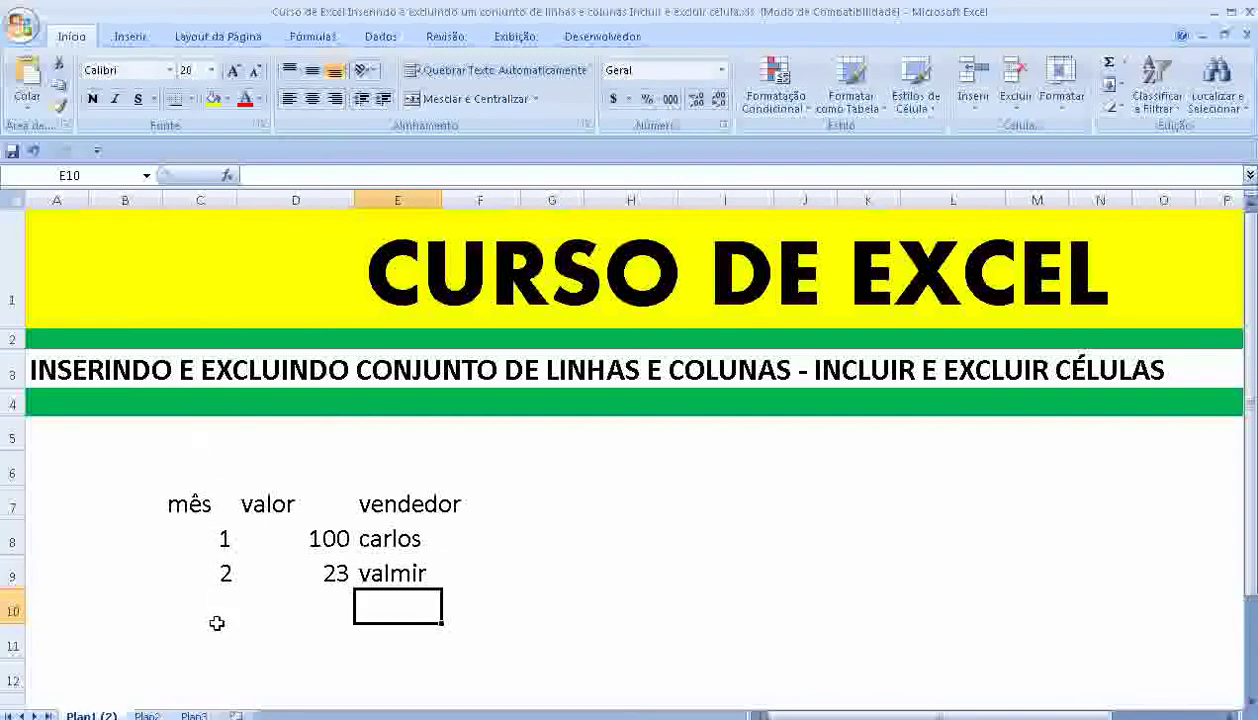
# Step: Fill row 10 with month 3, value 400 and the seller's full name
pyautogui.click(216, 617)
pyautogui.write('3')
pyautogui.press('Tab')
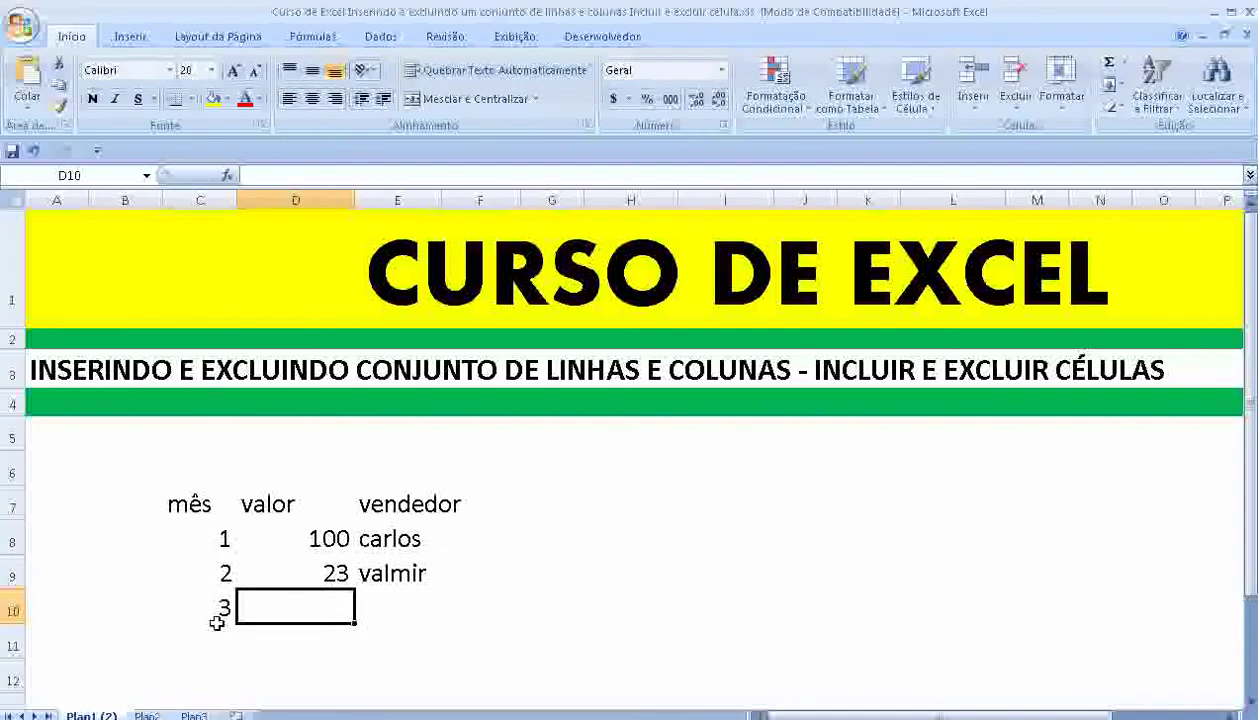
pyautogui.write('400')
pyautogui.press('Tab')
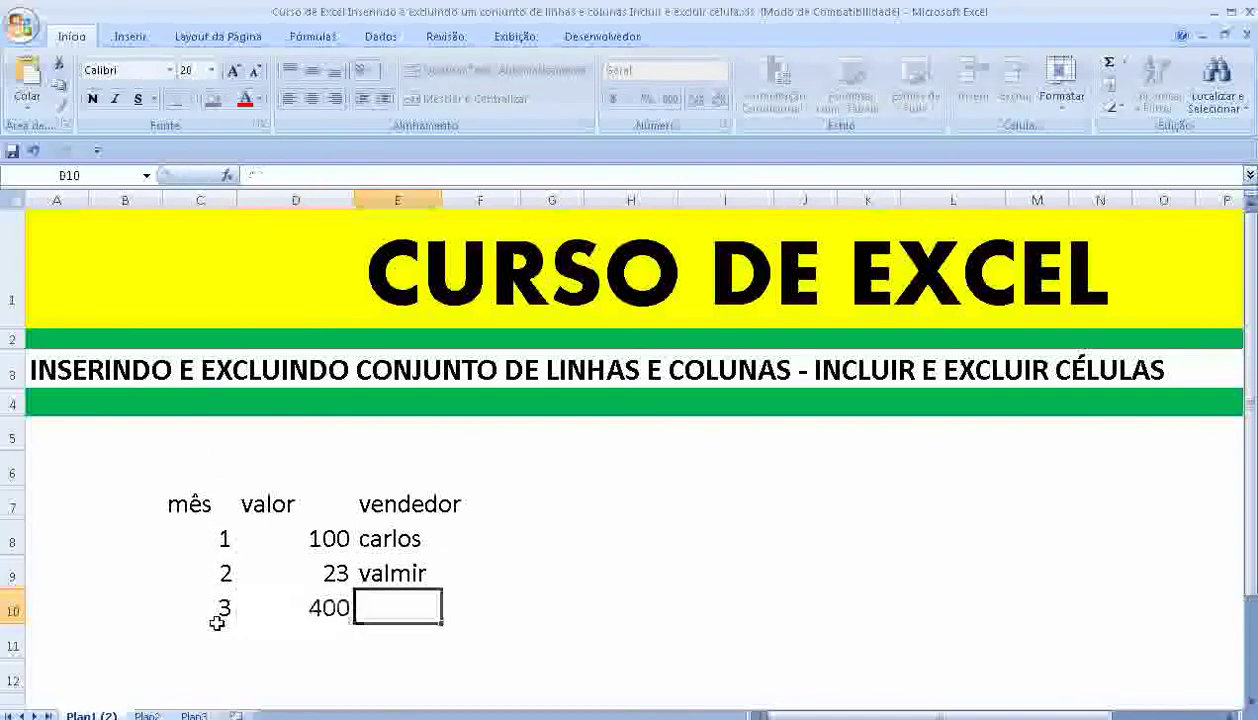
pyautogui.write('carlo')
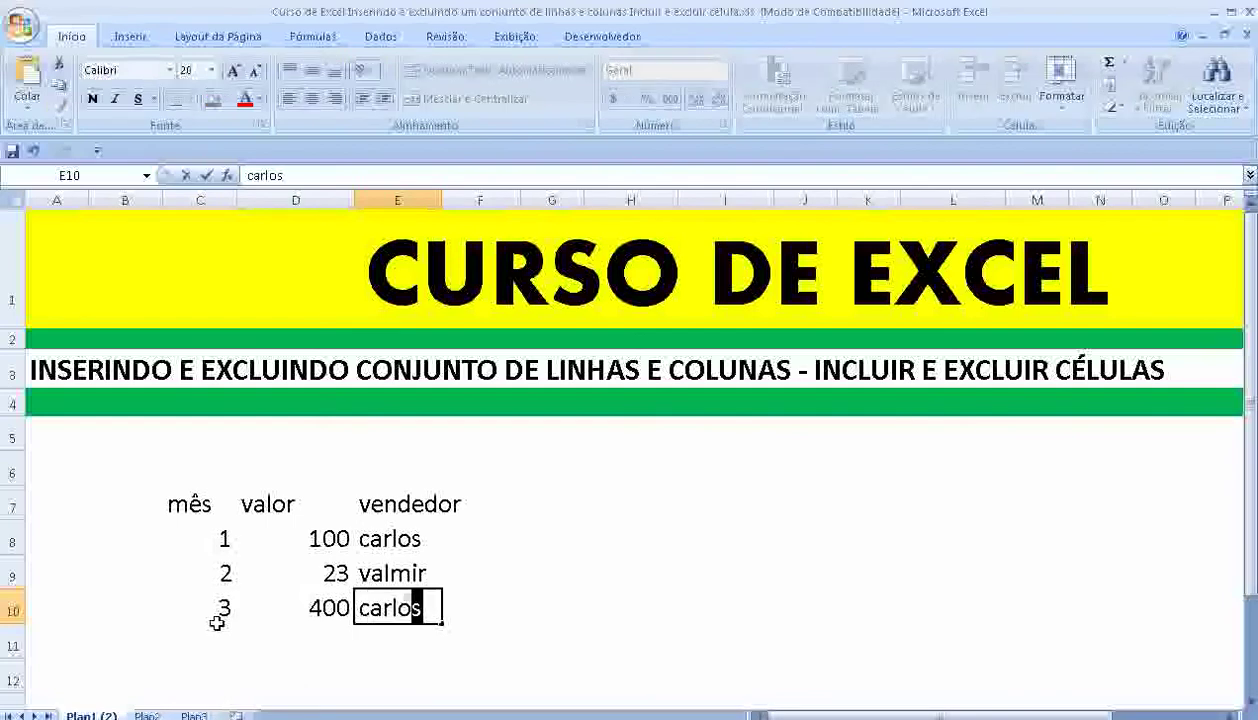
pyautogui.write('s andr')
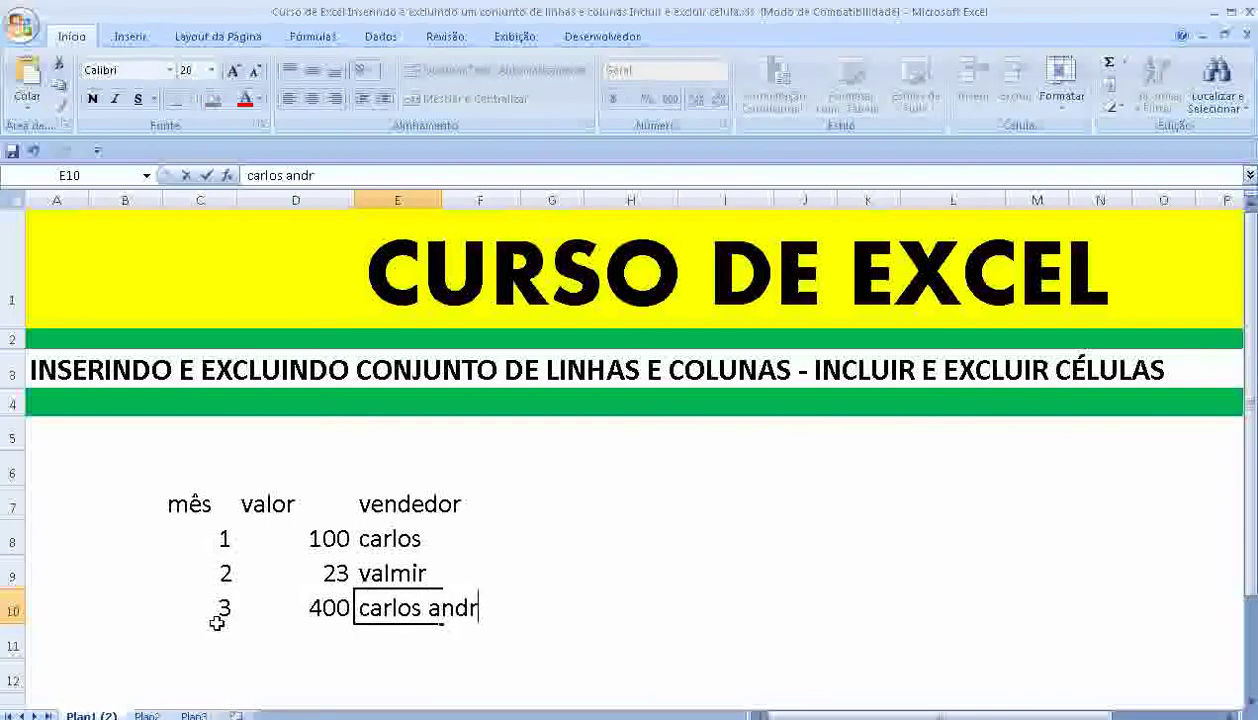
pyautogui.write('e')
pyautogui.press('Return')
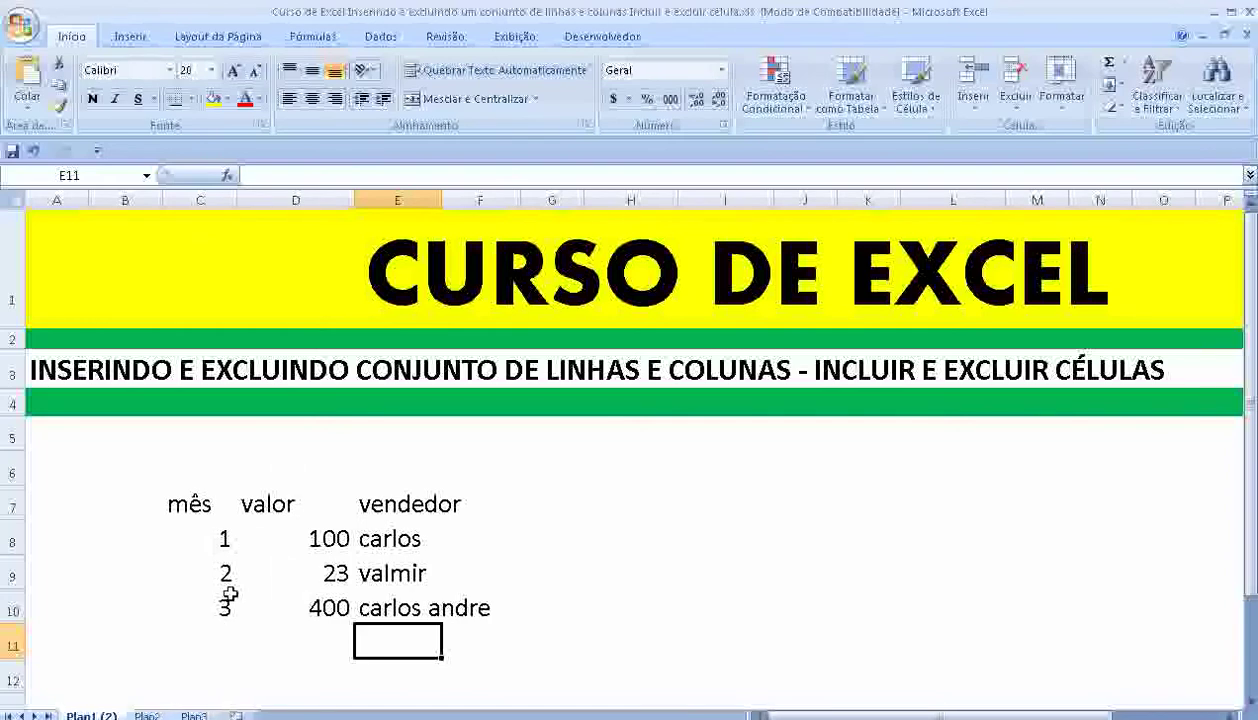
# Step: Insert a blank row 9 and fill it with month 1, value 320 and a seller's name
pyautogui.click(14, 573)
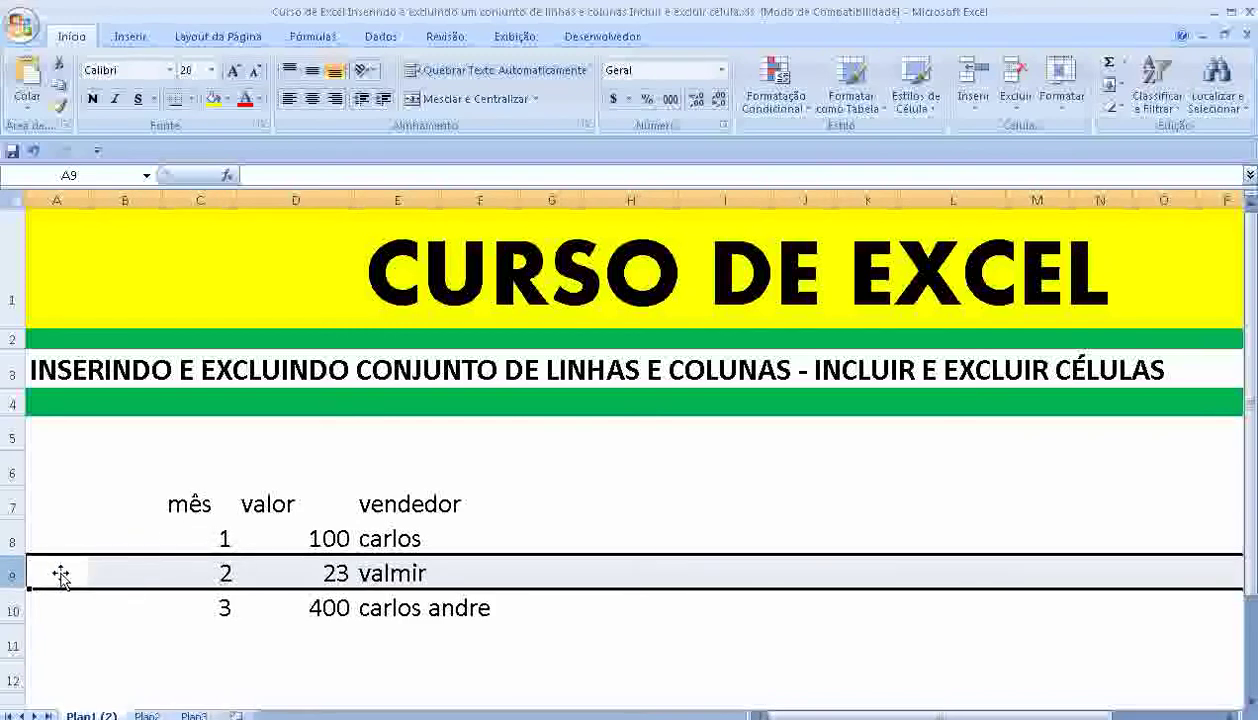
pyautogui.rightClick(15, 580)
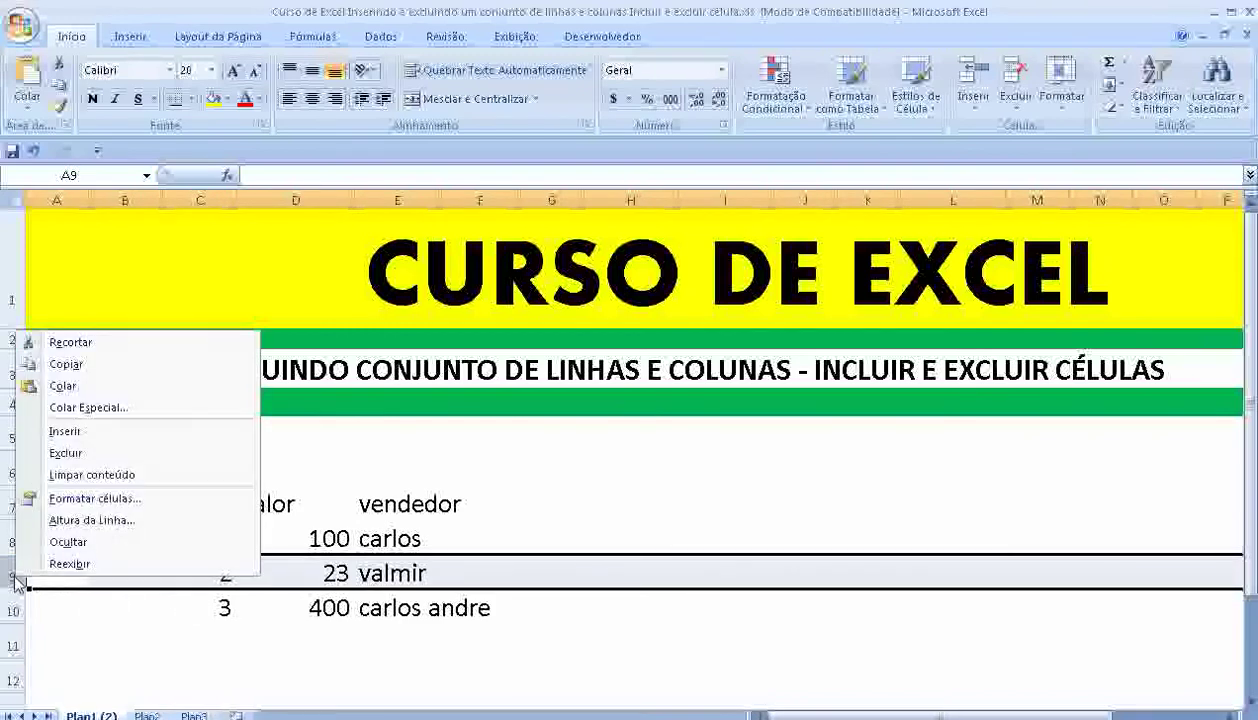
pyautogui.click(66, 431)
pyautogui.click(200, 570)
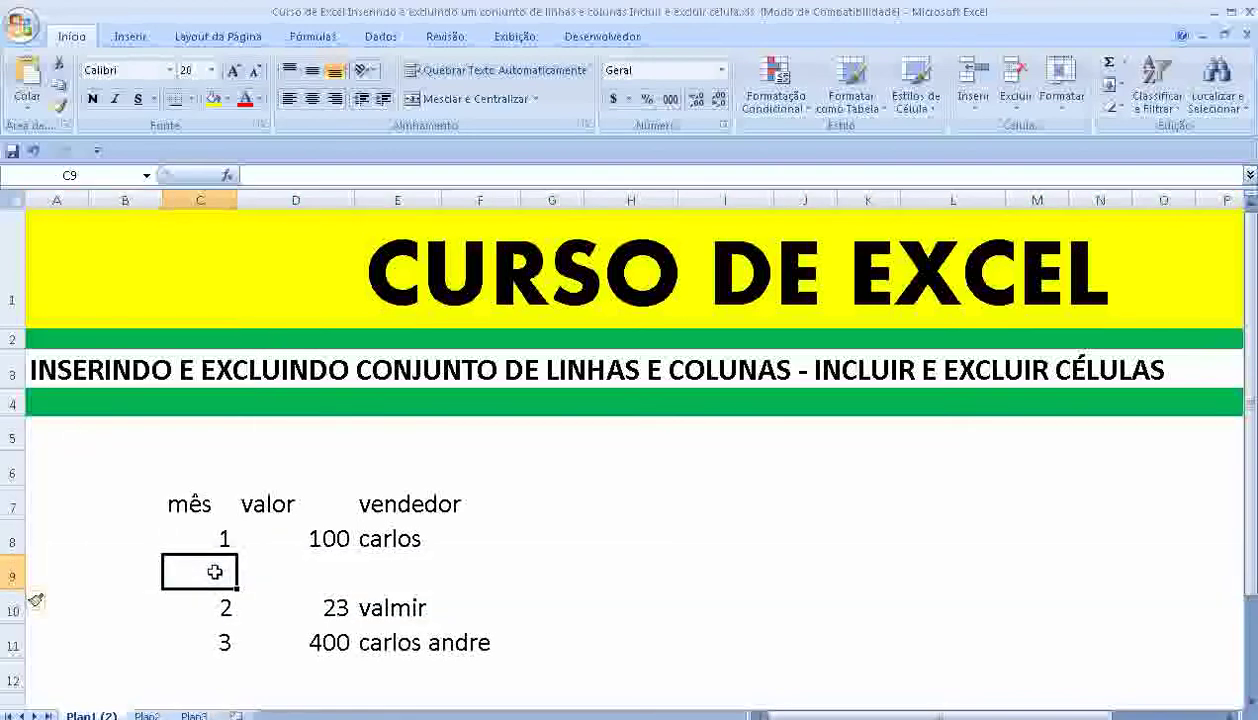
pyautogui.write('1')
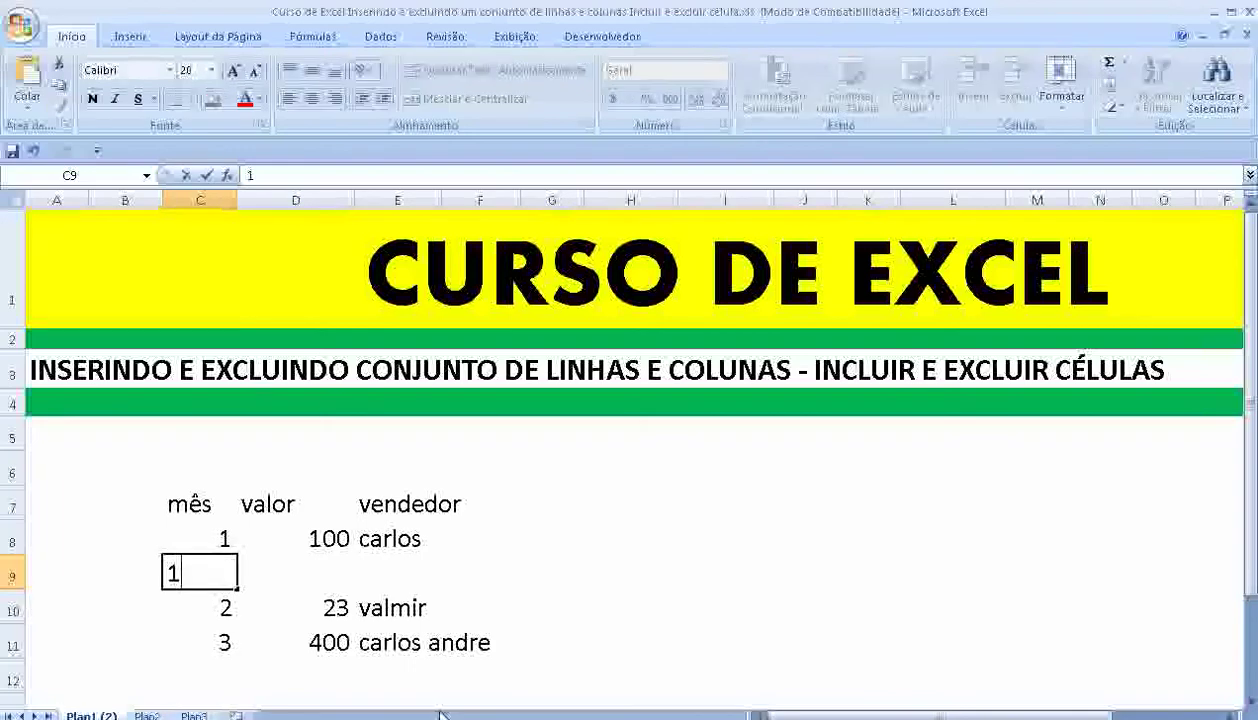
pyautogui.press('Tab')
pyautogui.write('32')
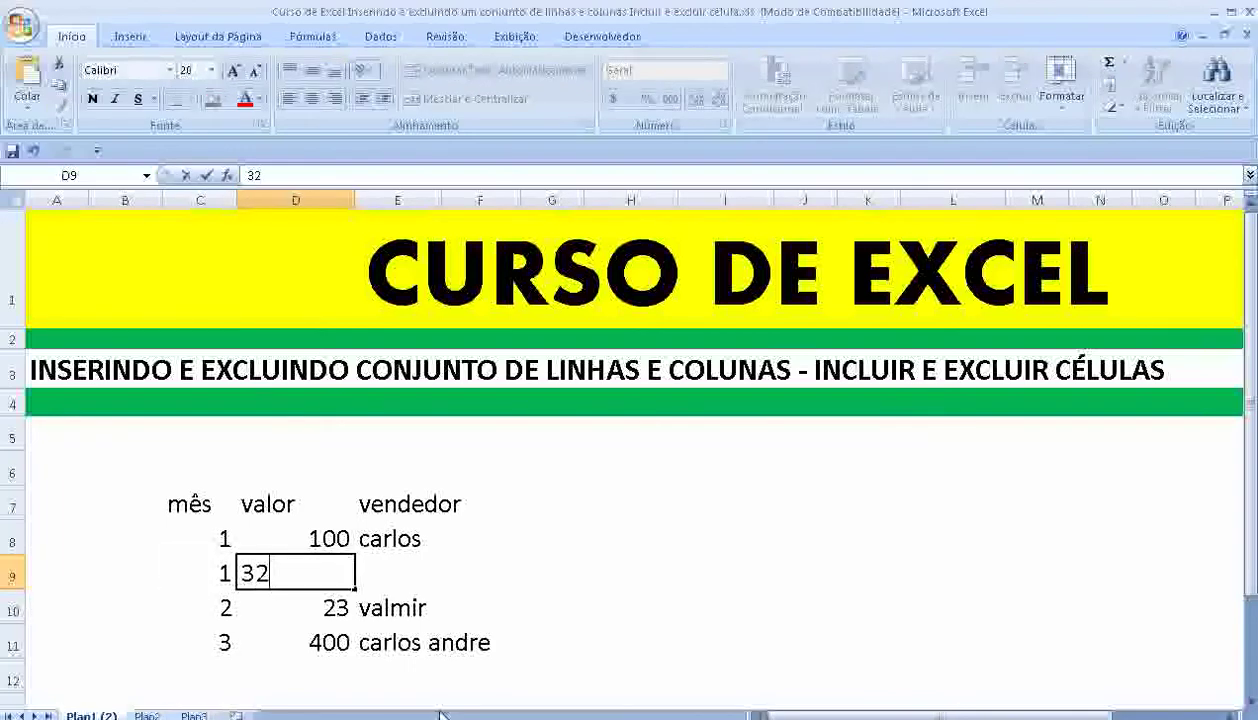
pyautogui.write('0')
pyautogui.press('Tab')
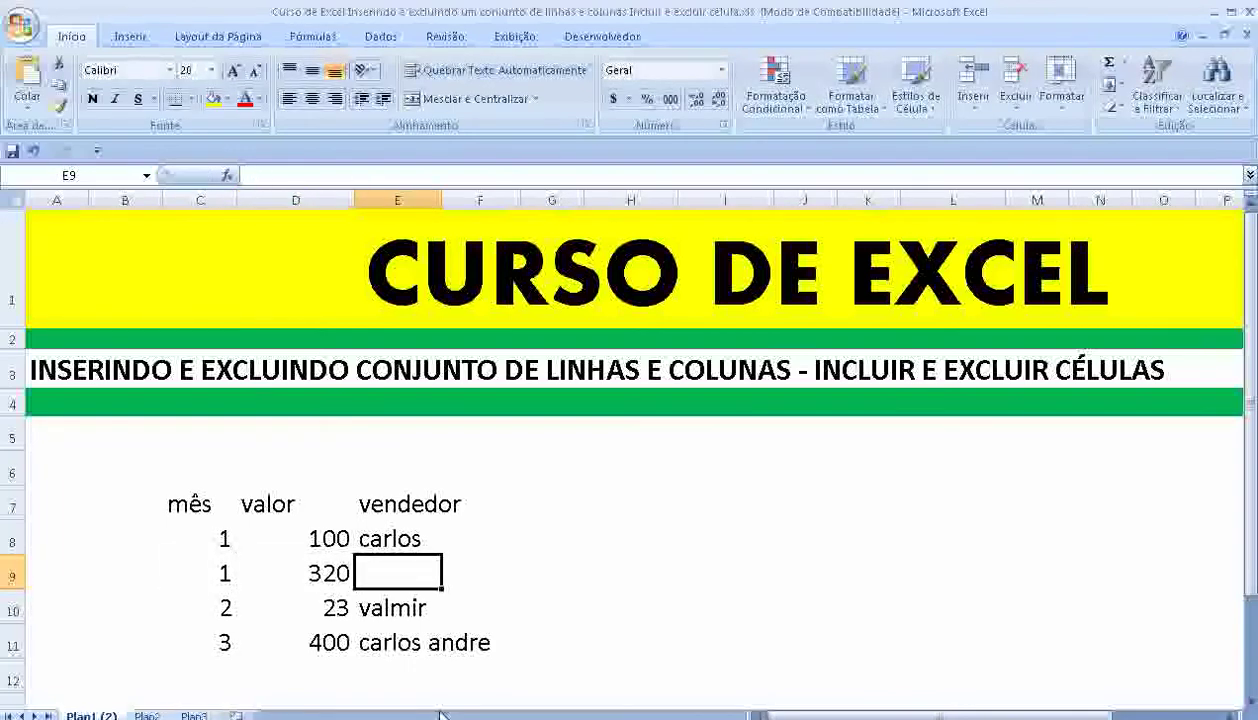
pyautogui.write('pa')
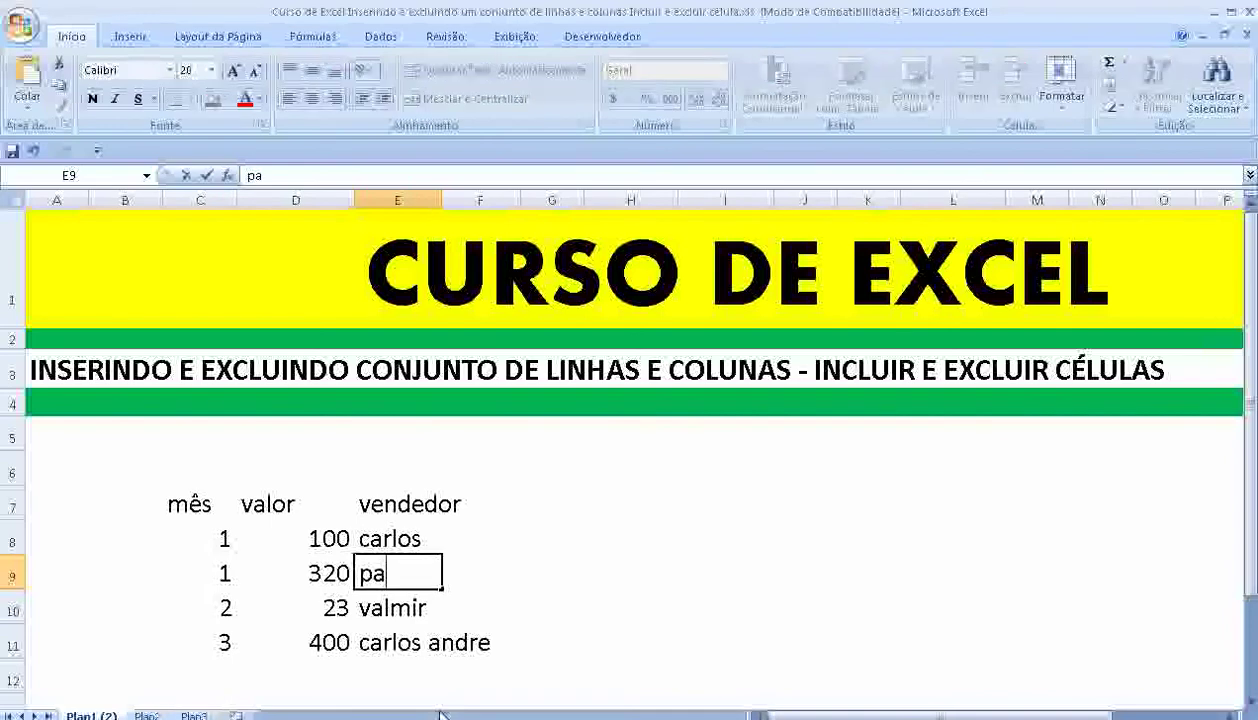
pyautogui.write('ulo')
pyautogui.press('Return')
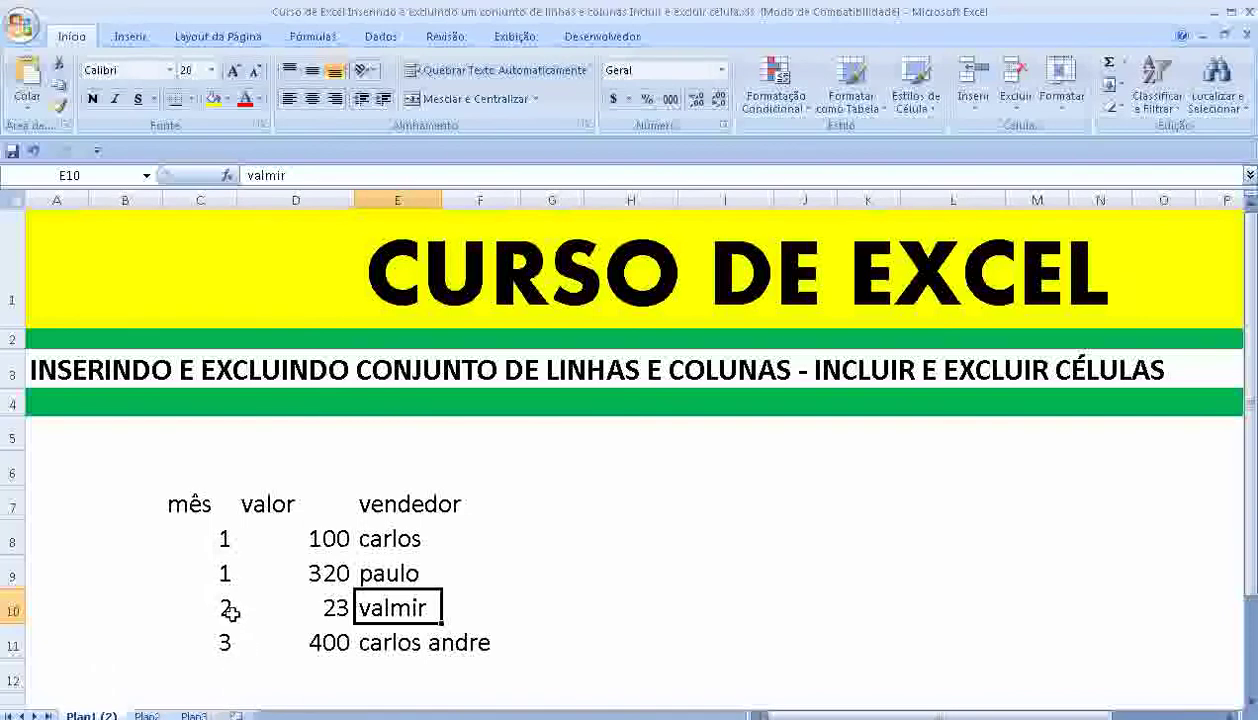
# Step: Insert two blank rows at 11–12 and fill row 11 with month 2, value 670 and a seller
pyautogui.moveTo(12, 642); pyautogui.dragTo(13, 670)
pyautogui.rightClick(18, 650)
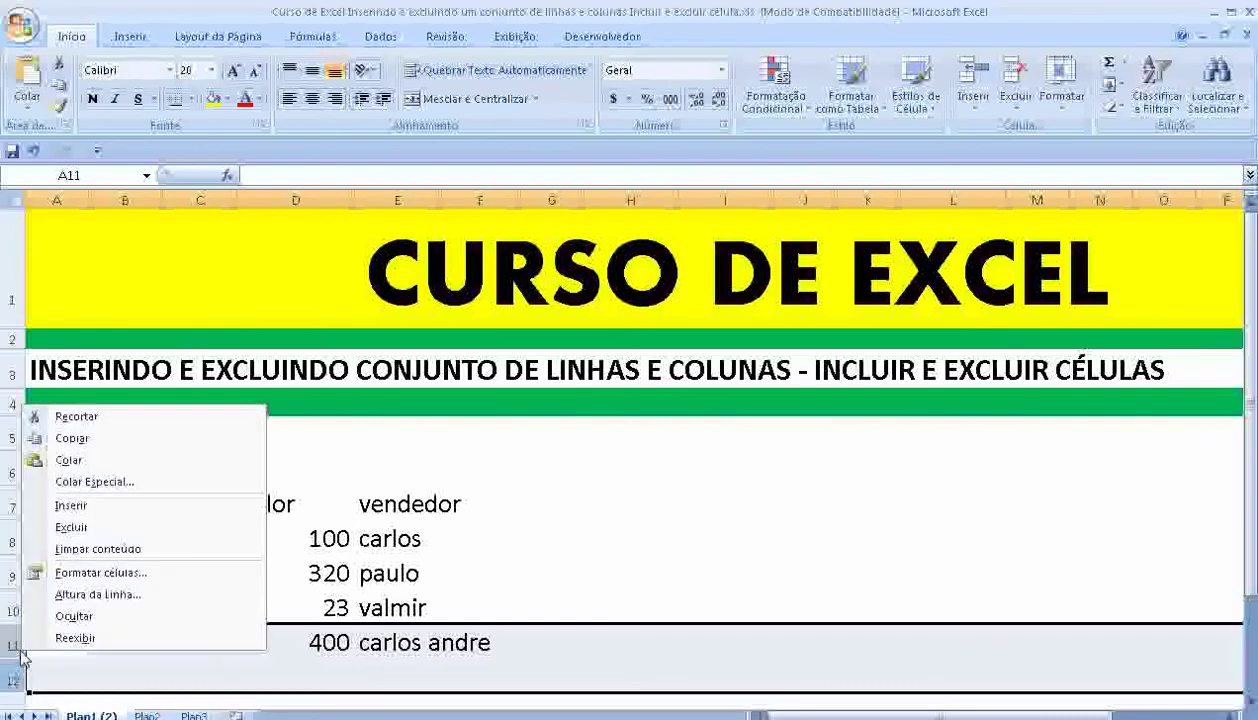
pyautogui.click(70, 505)
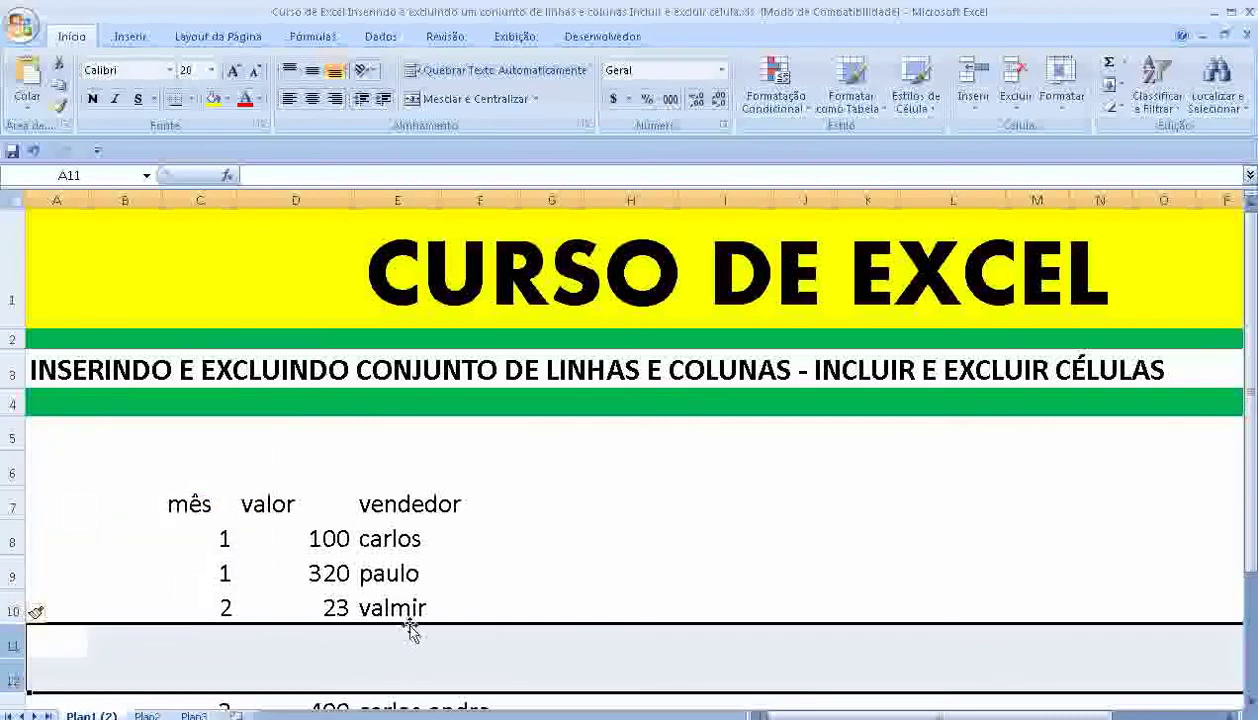
pyautogui.scroll(-1, 385, 560)
pyautogui.click(257, 468)
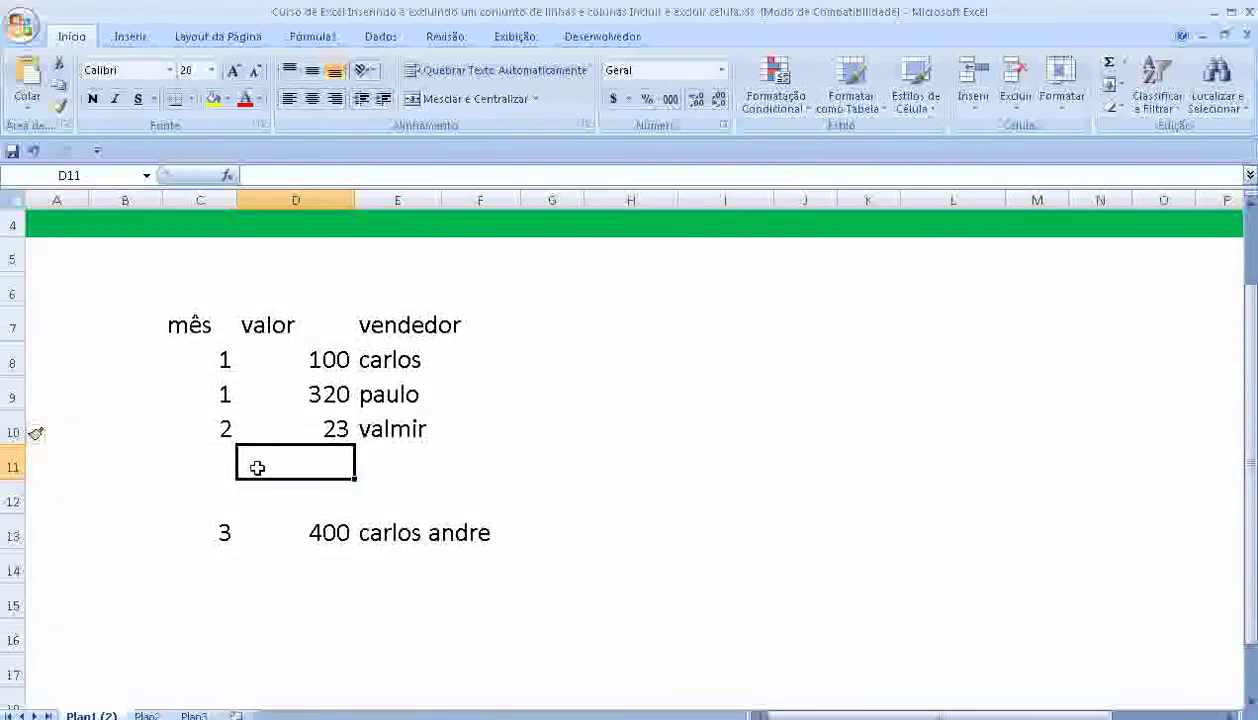
pyautogui.press('Left')
pyautogui.write('2')
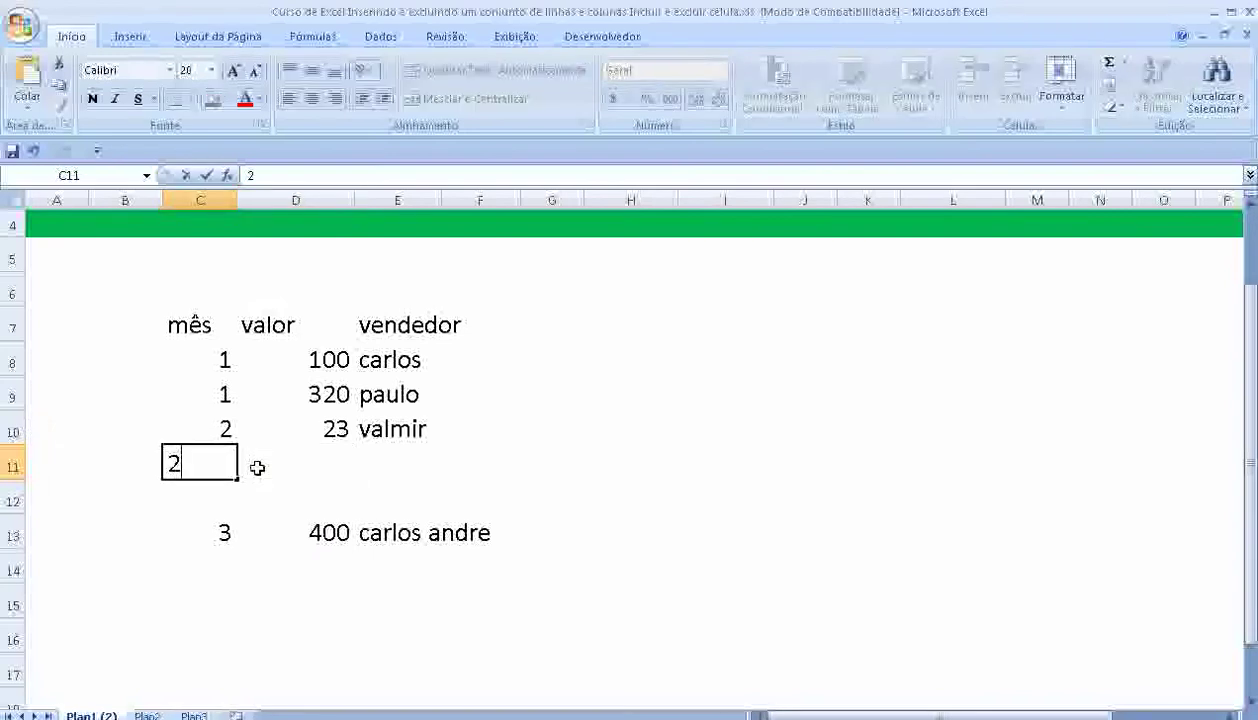
pyautogui.press('Tab')
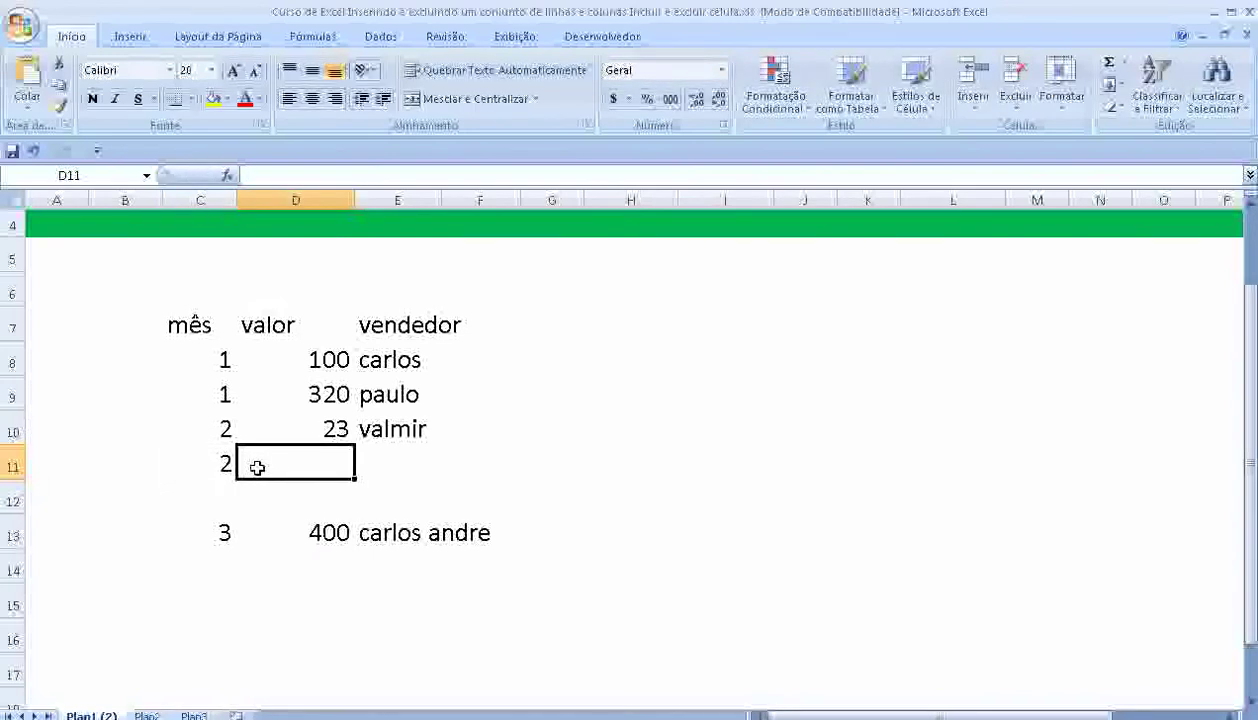
pyautogui.write('67')
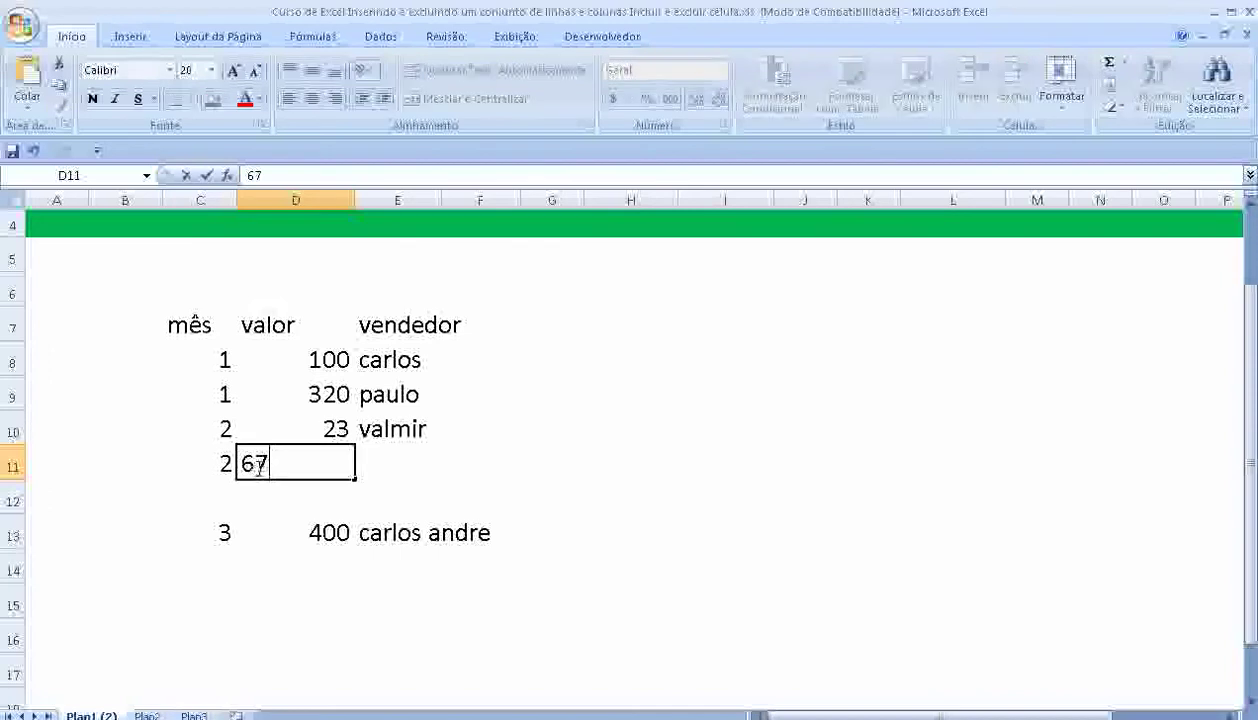
pyautogui.write('0')
pyautogui.press('Tab')
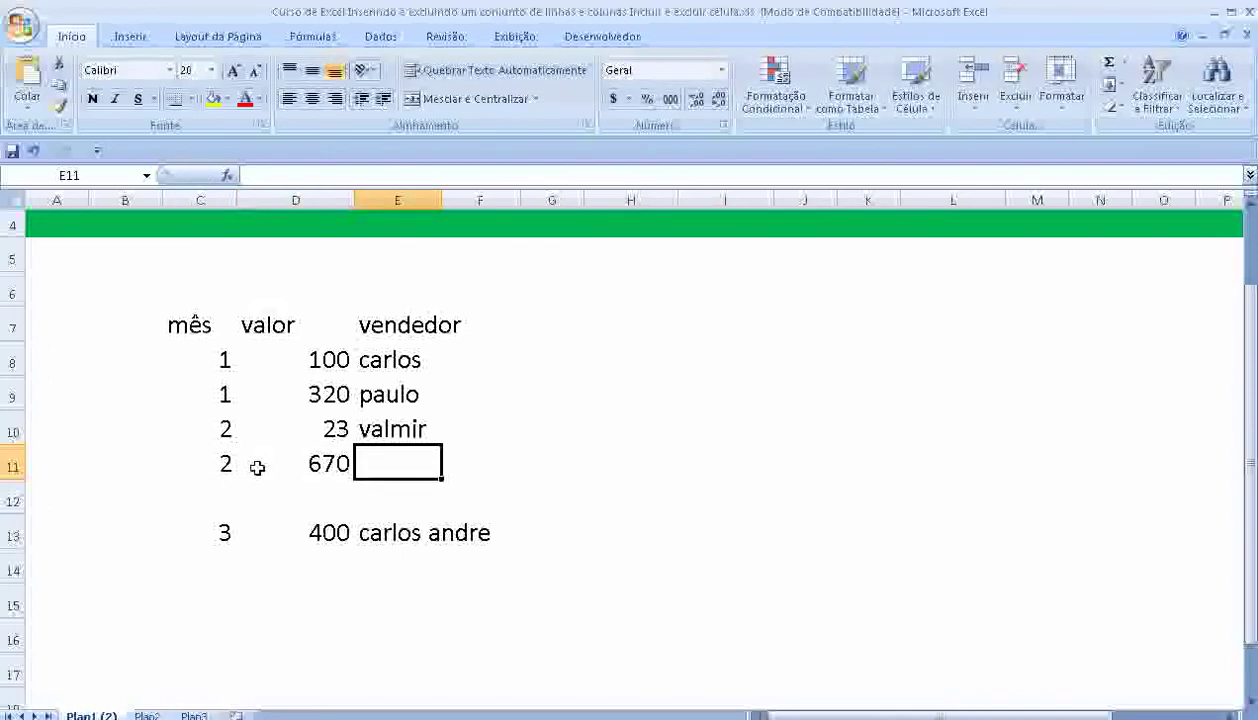
pyautogui.write('jose')
pyautogui.press('Return')
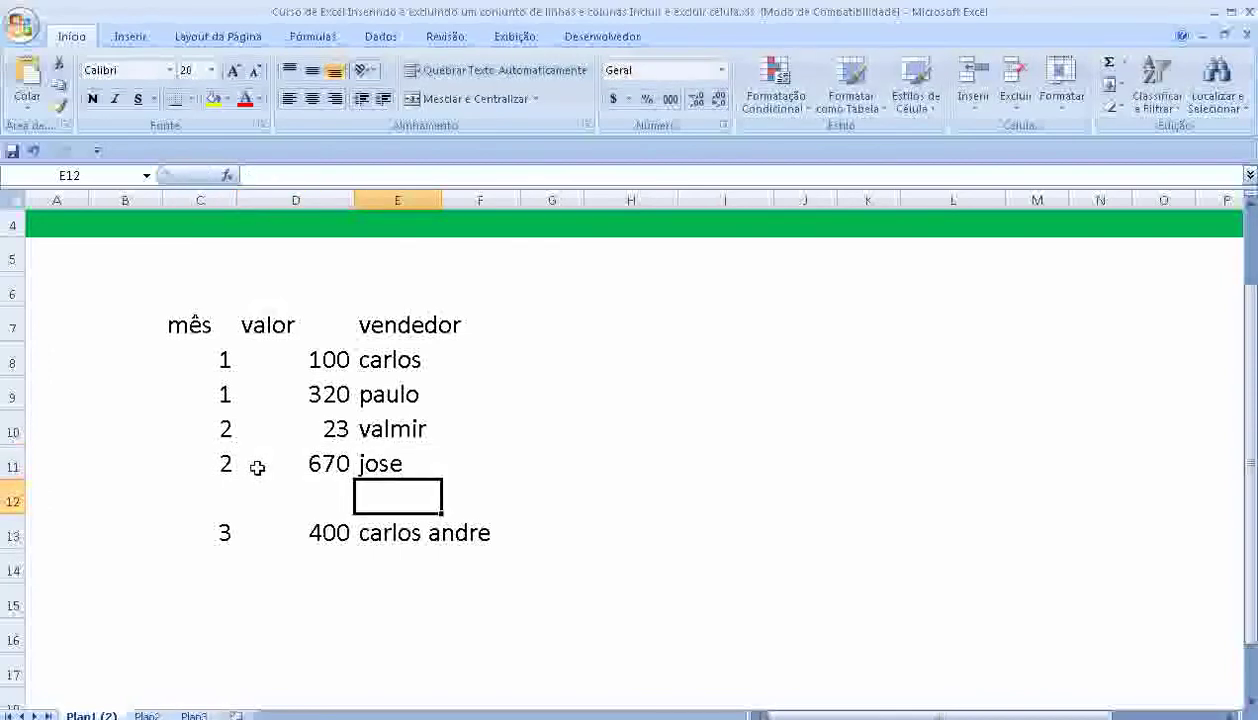
# Step: Fill row 12 with month 2, value 800 and a seller's name
pyautogui.click(230, 492)
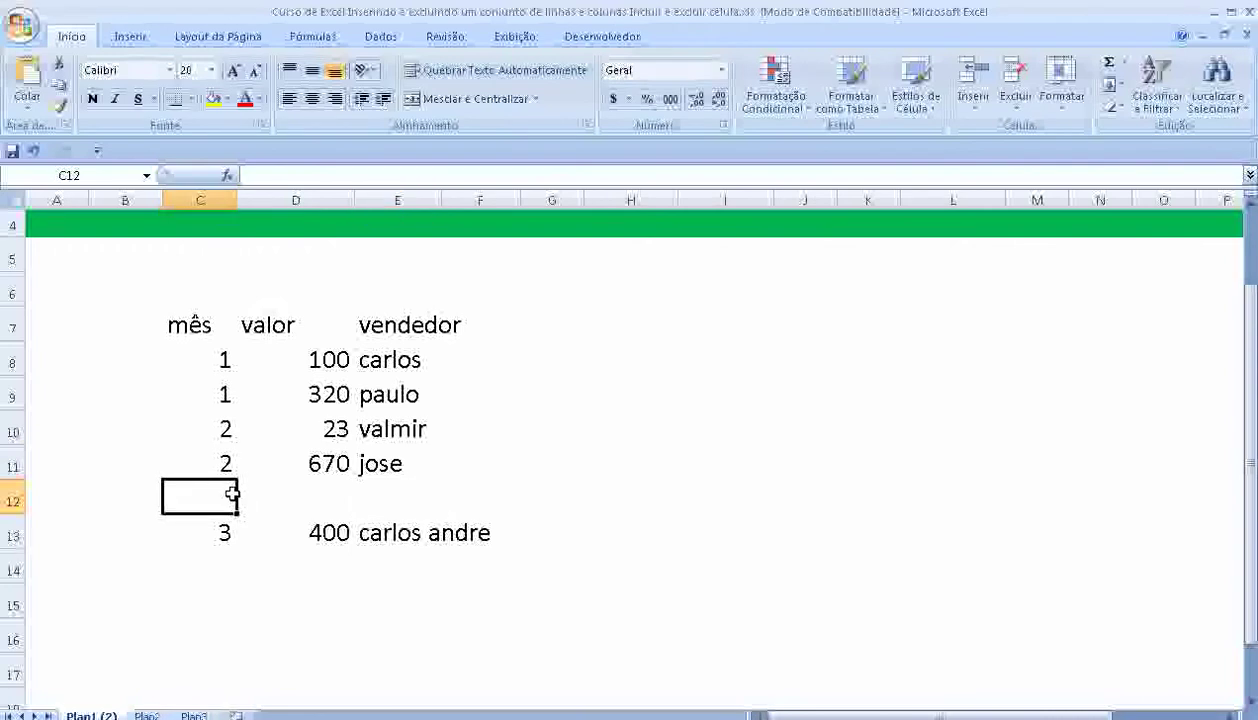
pyautogui.write('2')
pyautogui.press('Tab')
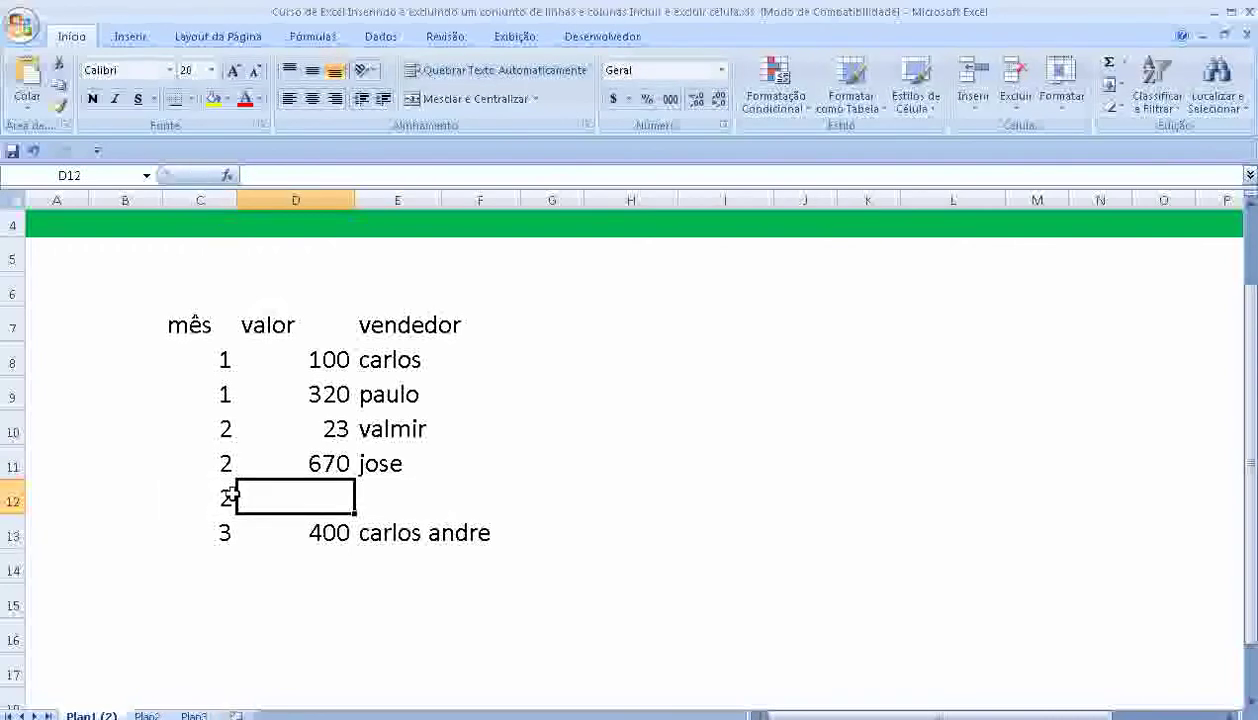
pyautogui.write('800')
pyautogui.press('Tab')
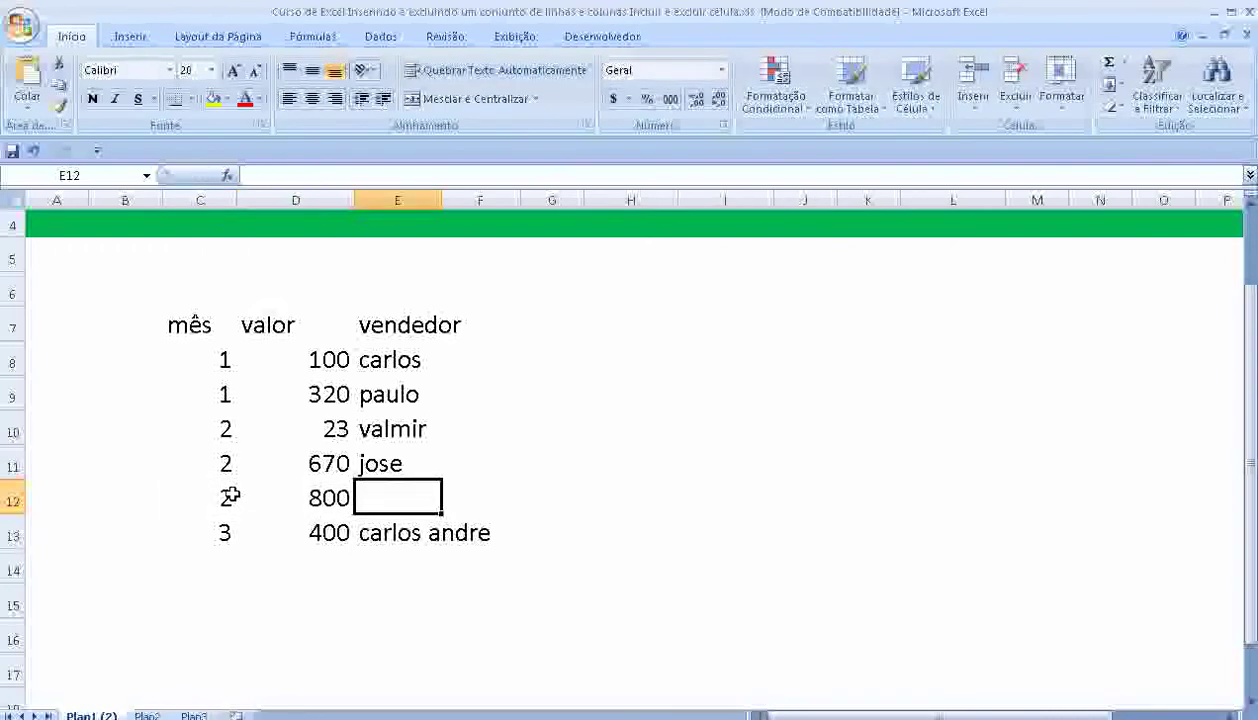
pyautogui.write('lucio')
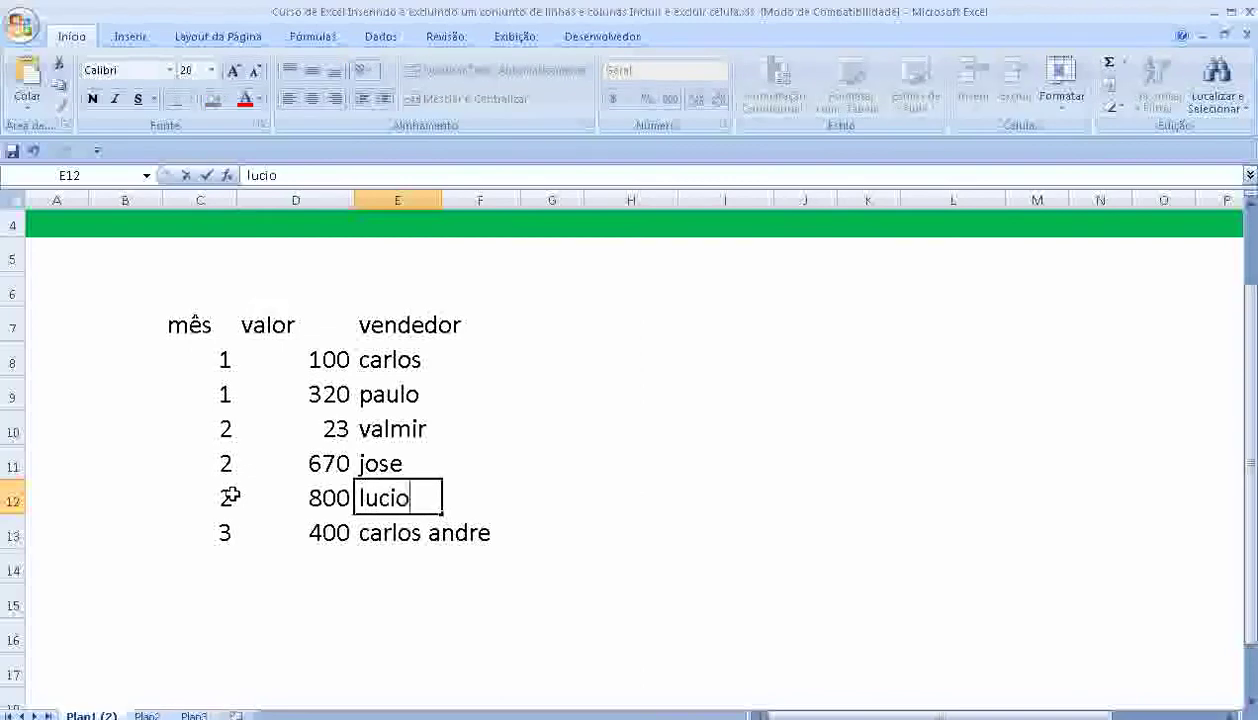
pyautogui.press('Return')
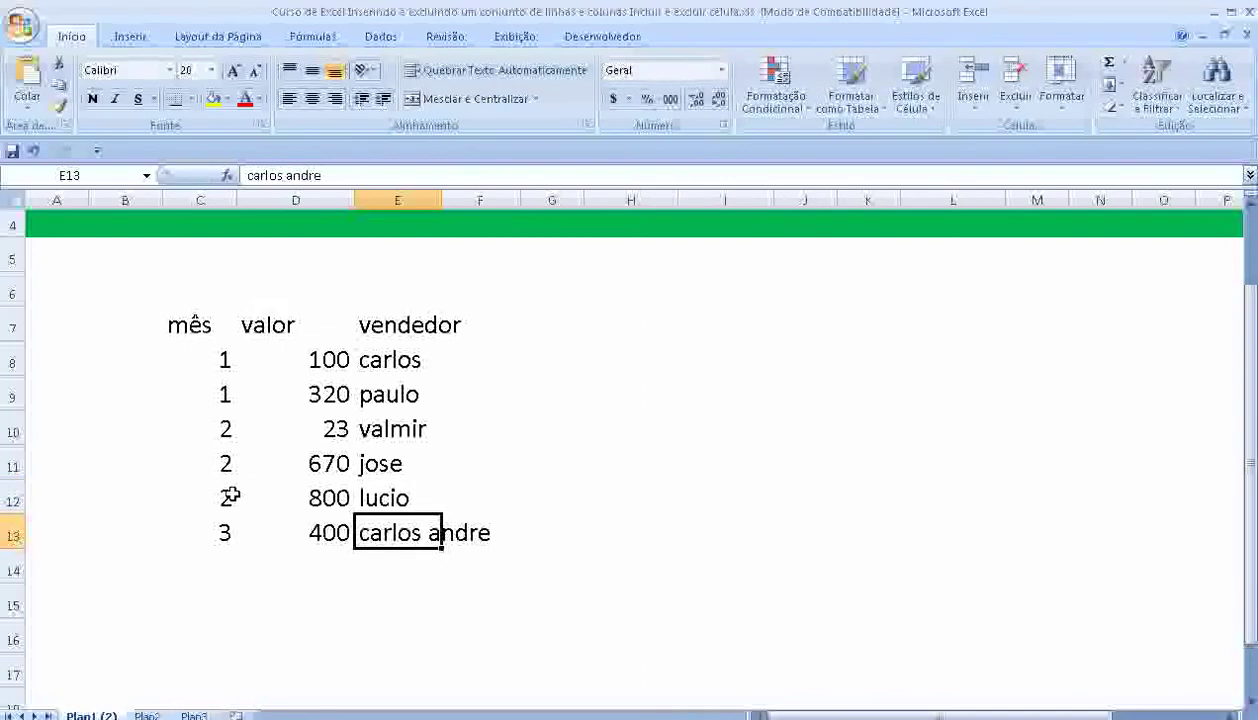
pyautogui.scroll(1, 230, 495)
pyautogui.scroll(-1, 250, 515)
pyautogui.scroll(1, 457, 561)
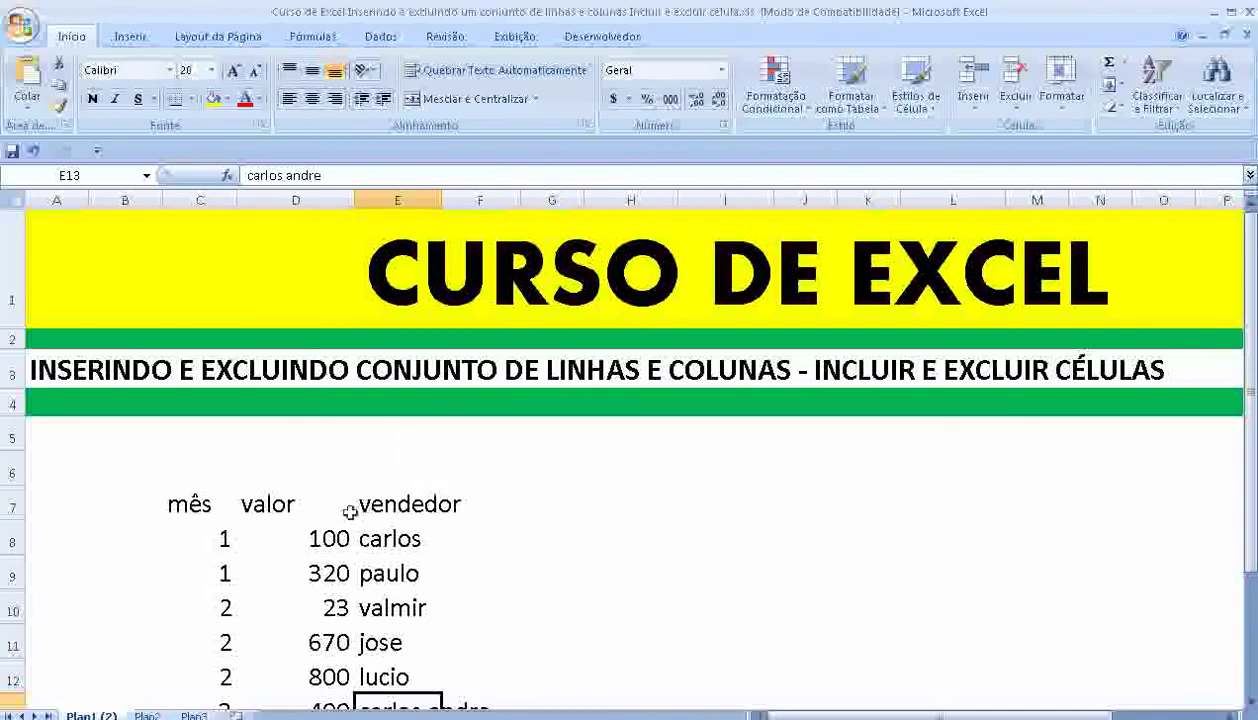
# Step: Insert a new column before vendedor and give it the header pago
pyautogui.click(400, 199)
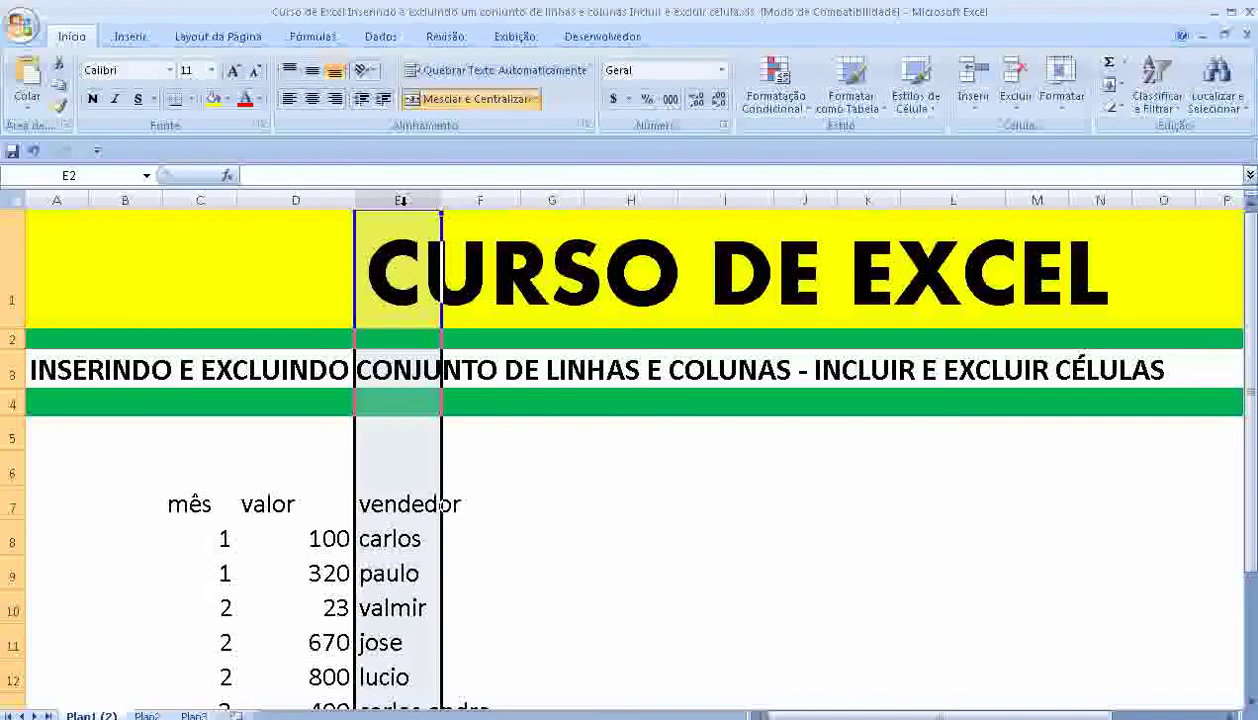
pyautogui.rightClick(400, 201)
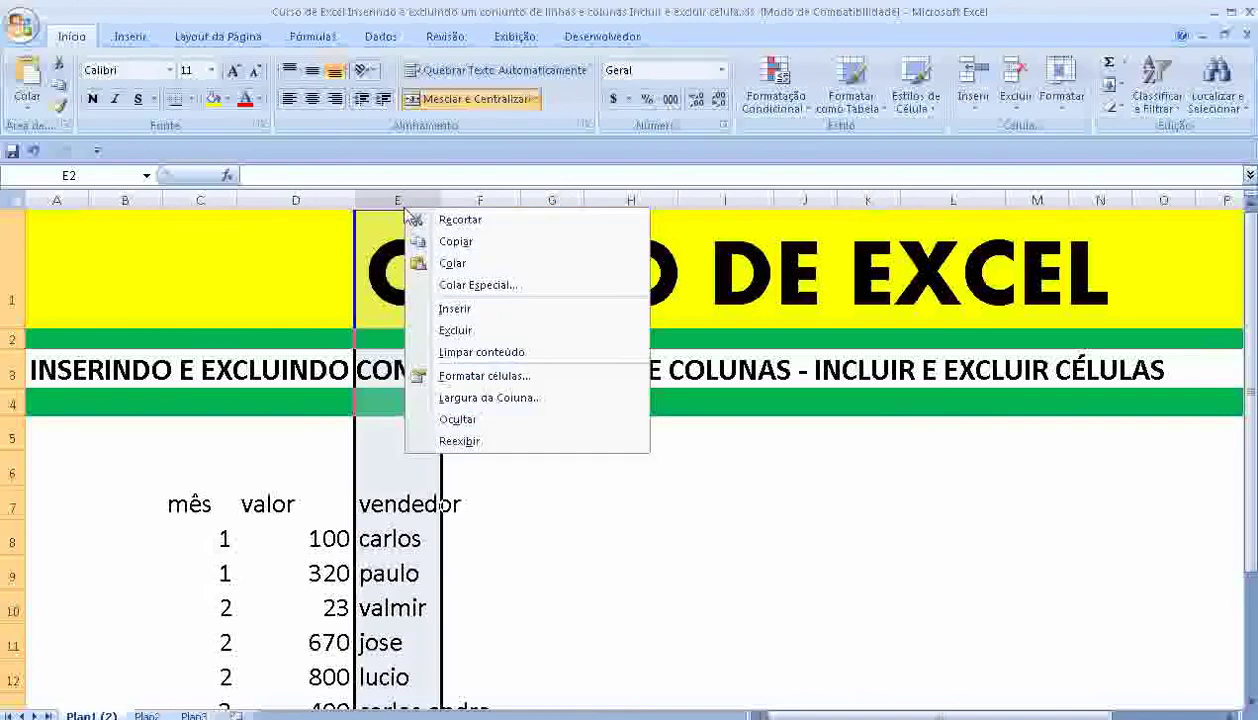
pyautogui.click(455, 309)
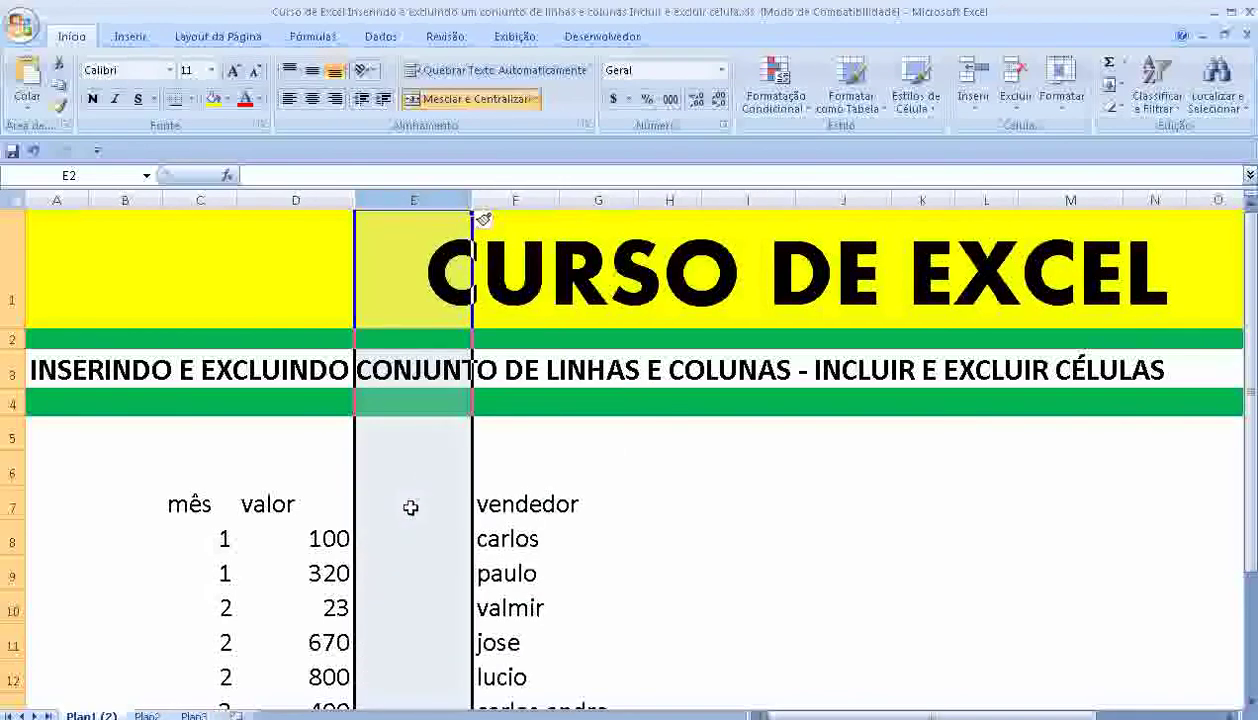
pyautogui.click(410, 507)
pyautogui.scroll(-2, 410, 507)
pyautogui.scroll(1, 410, 507)
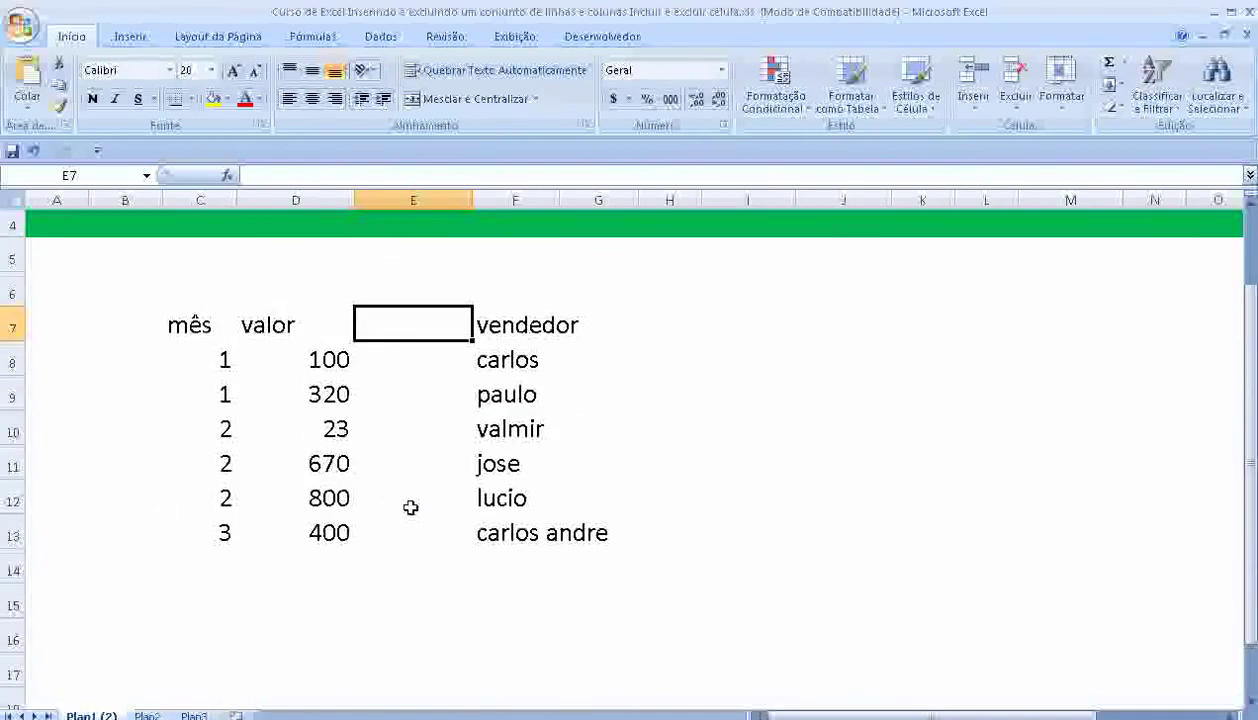
pyautogui.write('pago')
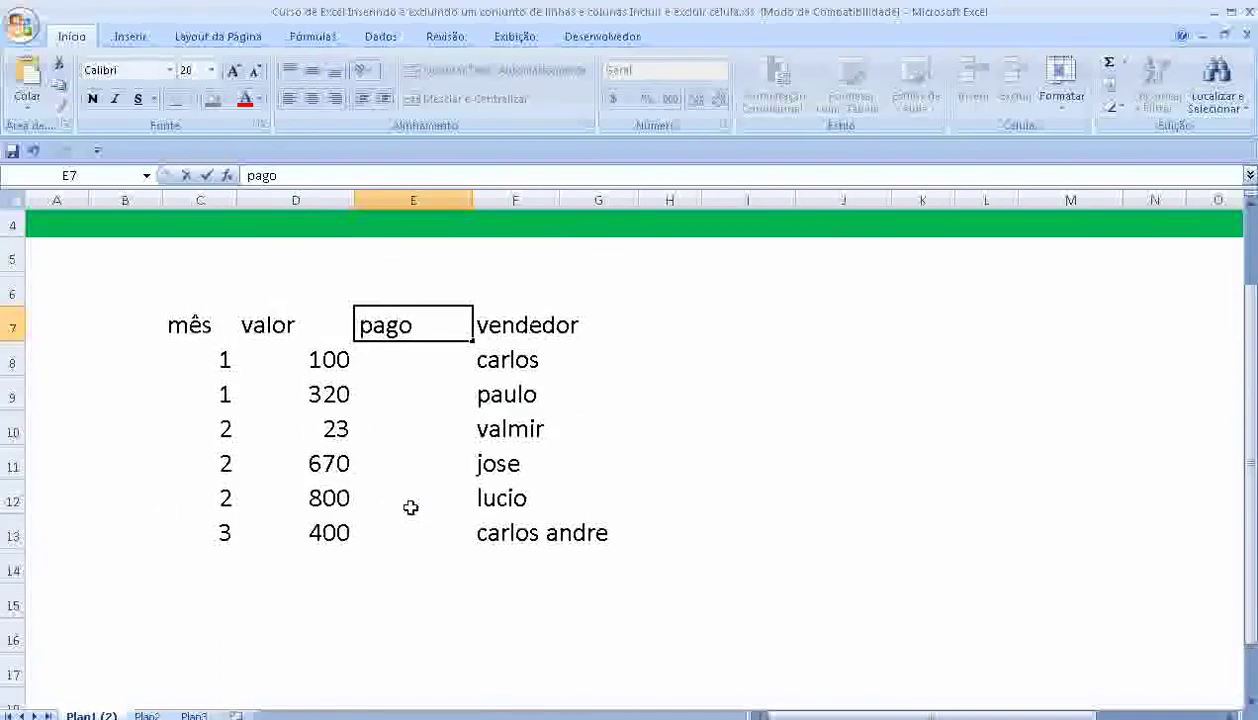
pyautogui.press('Return')
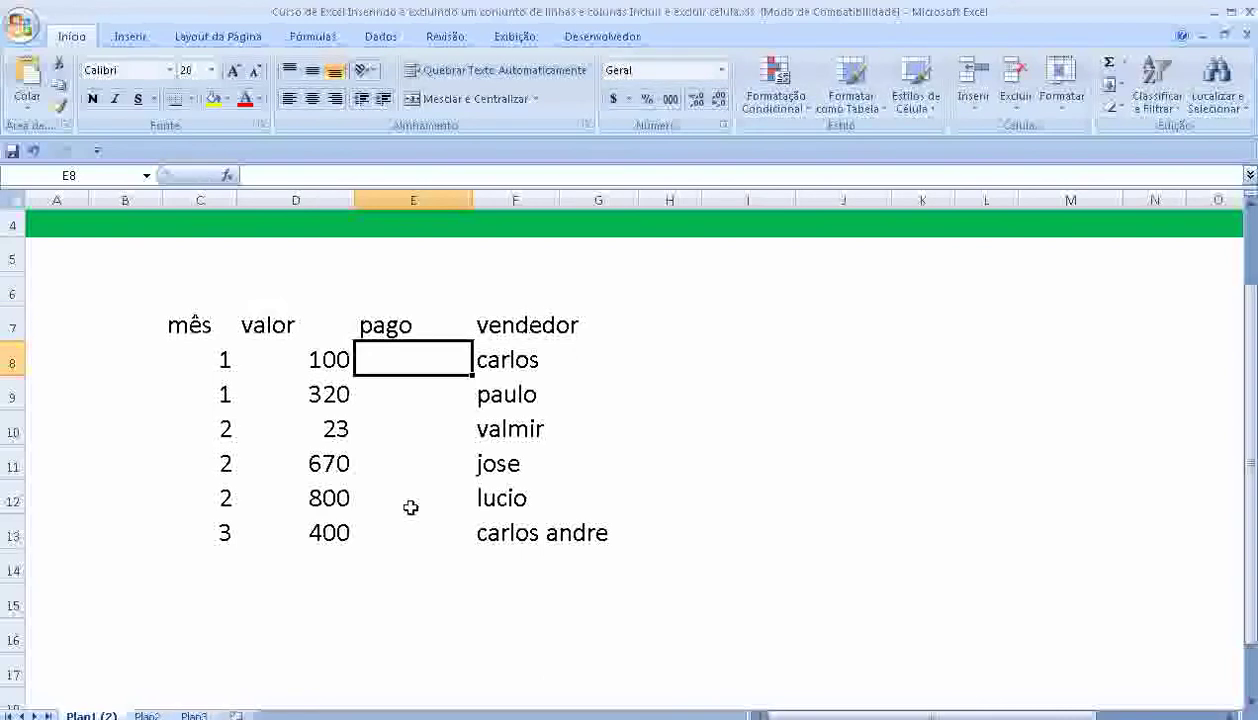
# Step: Mark the 100, 23, 800 and 400 sales ok, leaving the 320 sale blank
pyautogui.write('ok')
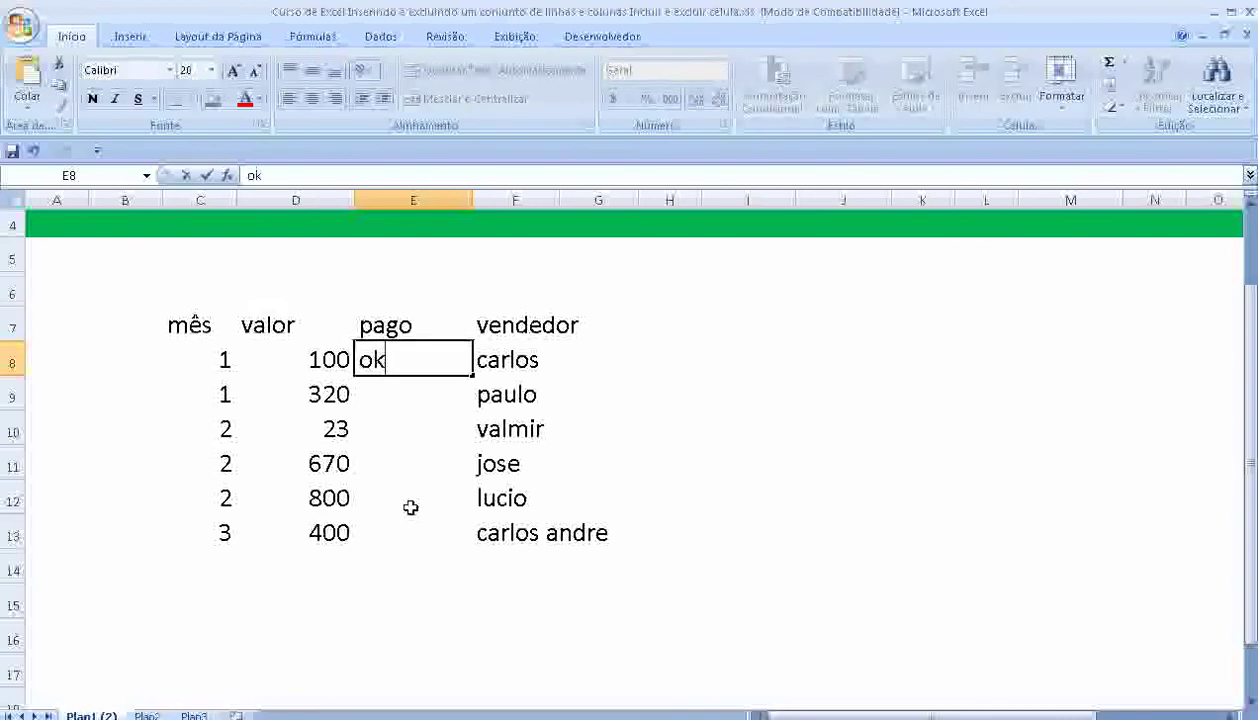
pyautogui.press('Return')
pyautogui.press('Return')
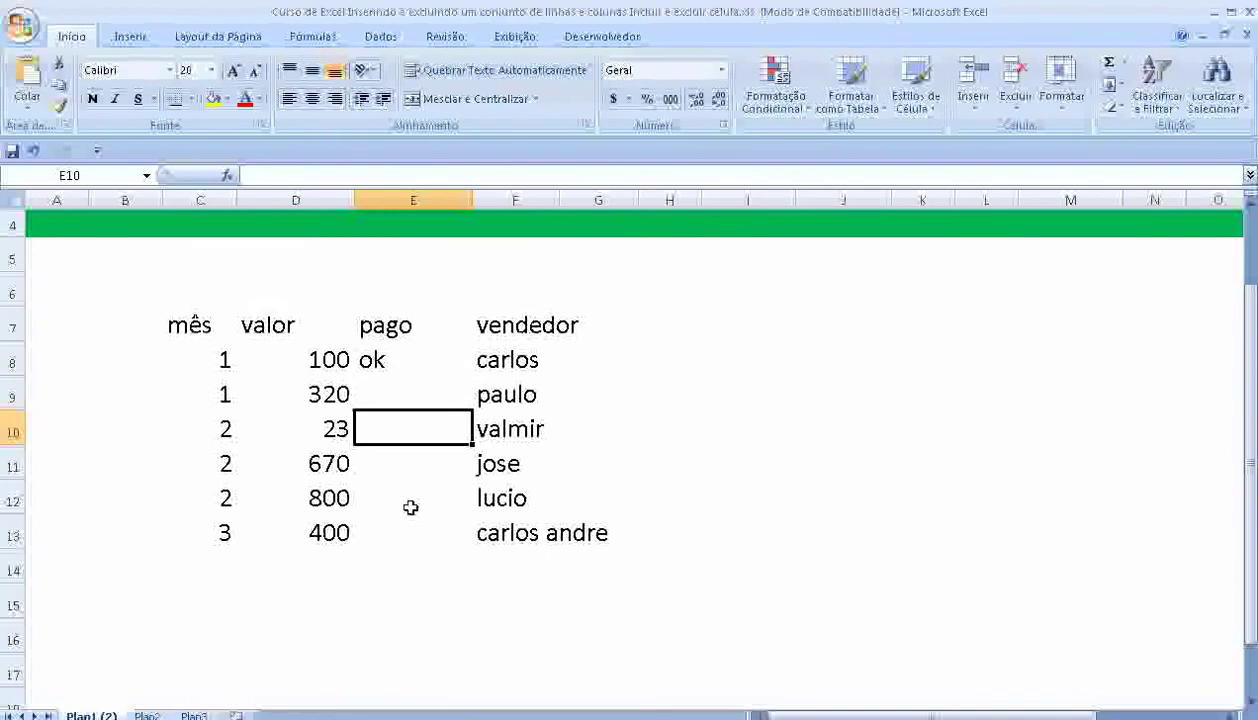
pyautogui.write('ok')
pyautogui.press('Return')
pyautogui.press('Return')
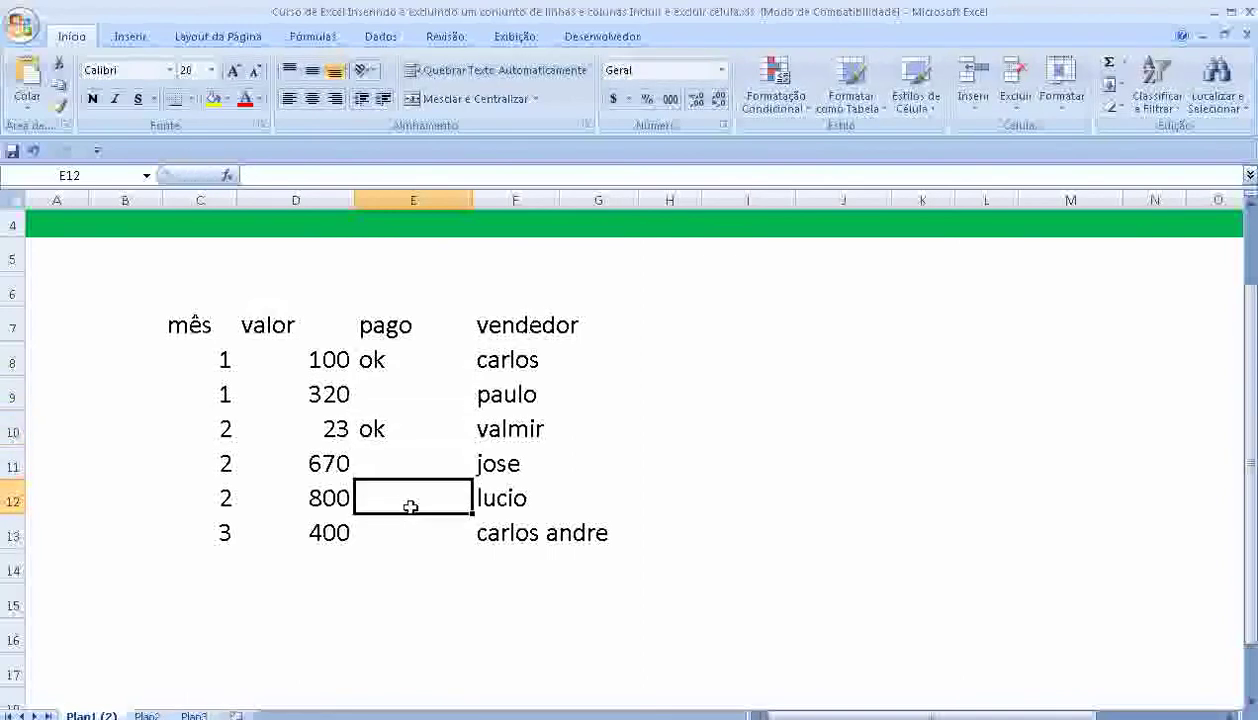
pyautogui.write('ok')
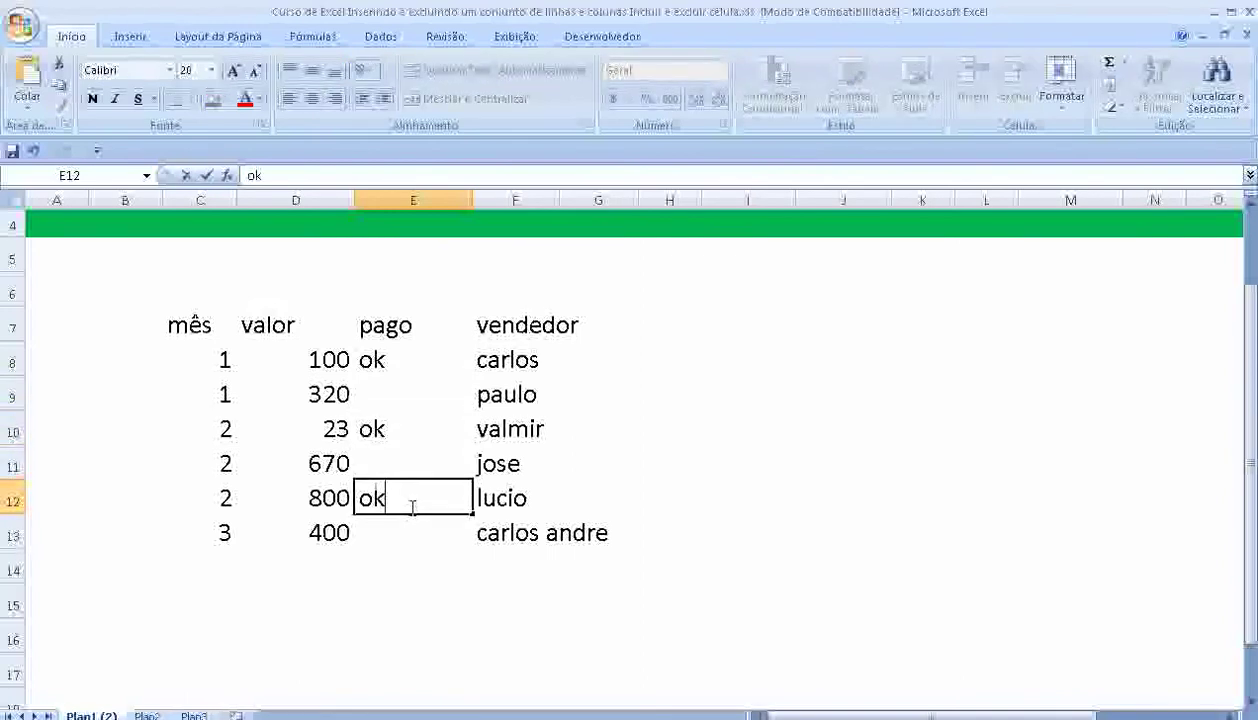
pyautogui.press('Return')
pyautogui.write('ok')
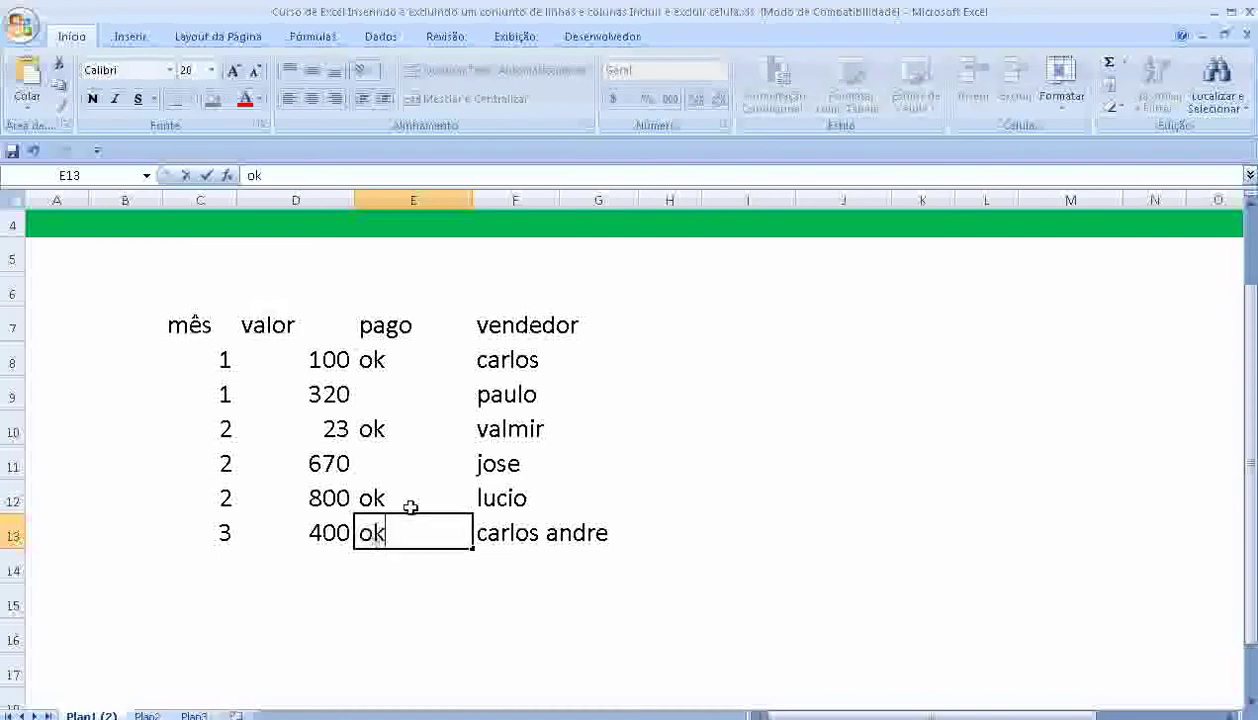
pyautogui.press('Return')
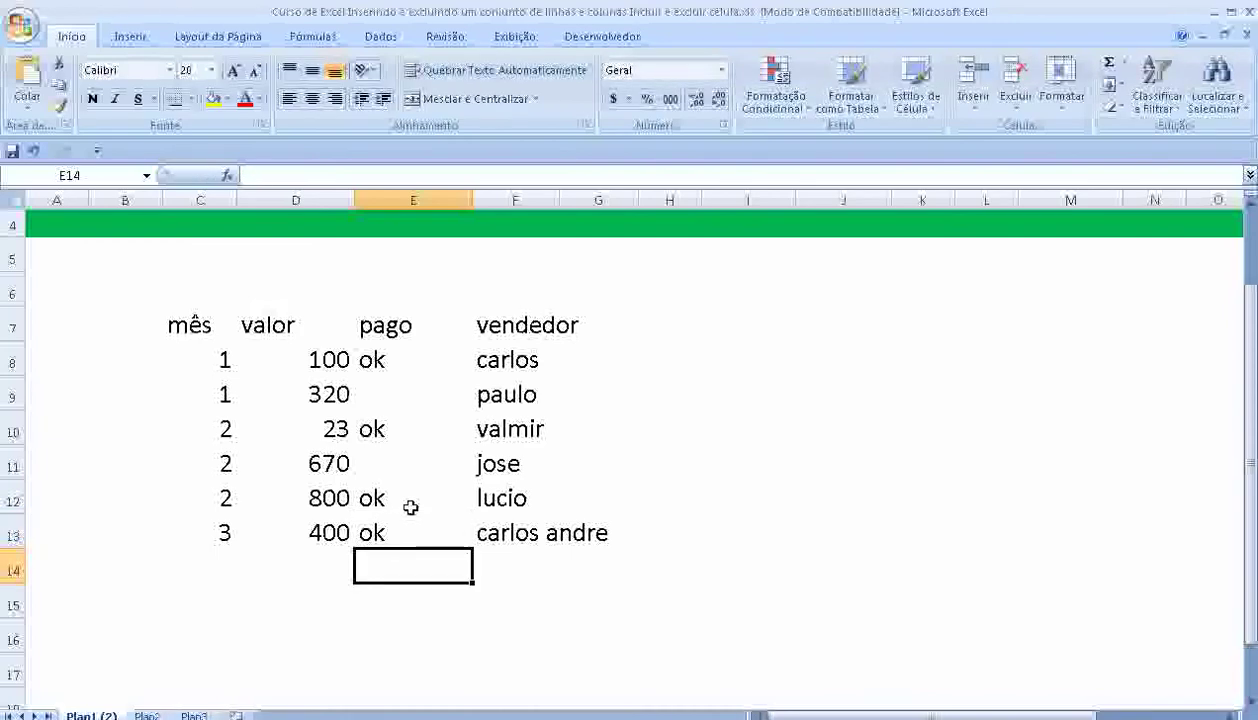
# Step: Select columns E and F and insert two blank columns ahead of pago
pyautogui.scroll(1, 411, 507)
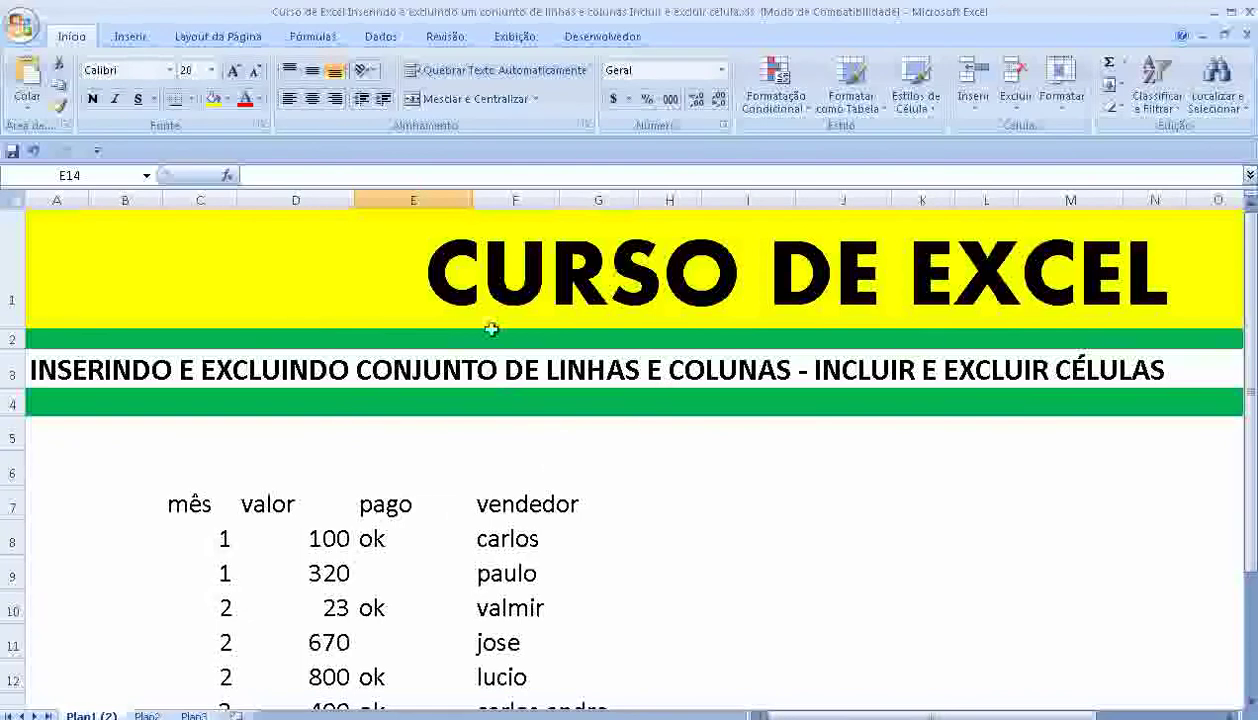
pyautogui.click(509, 198)
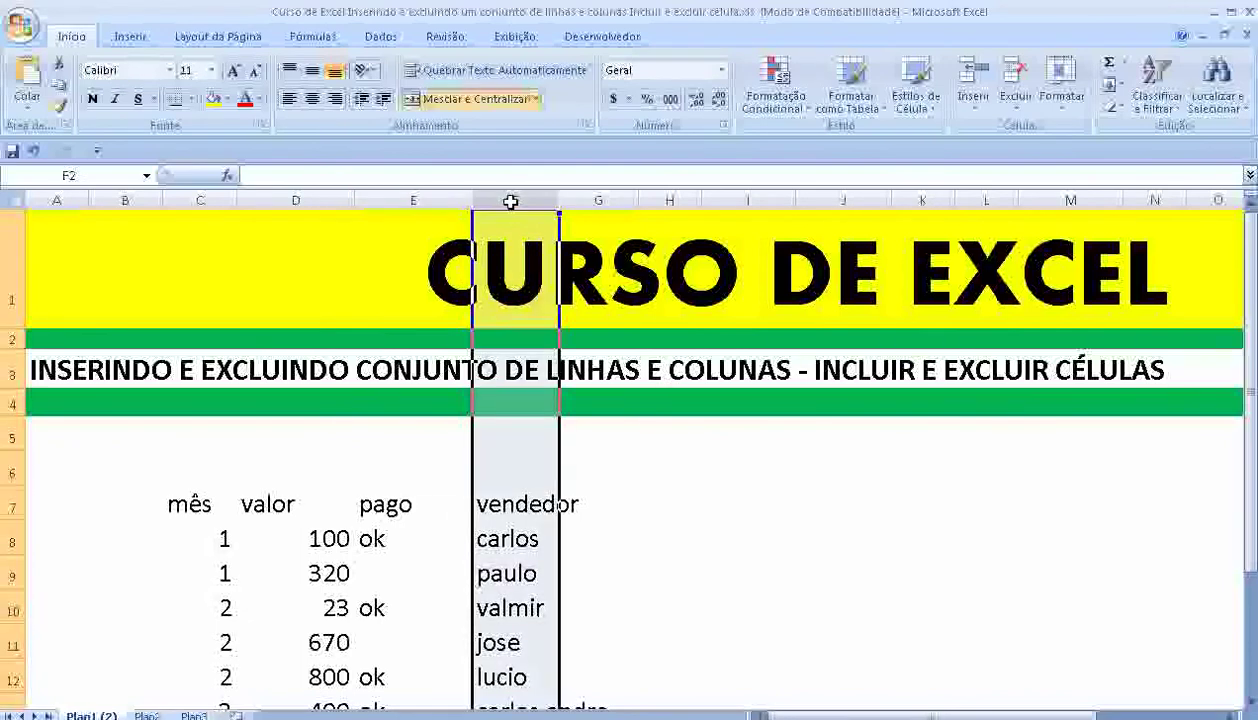
pyautogui.click(450, 202)
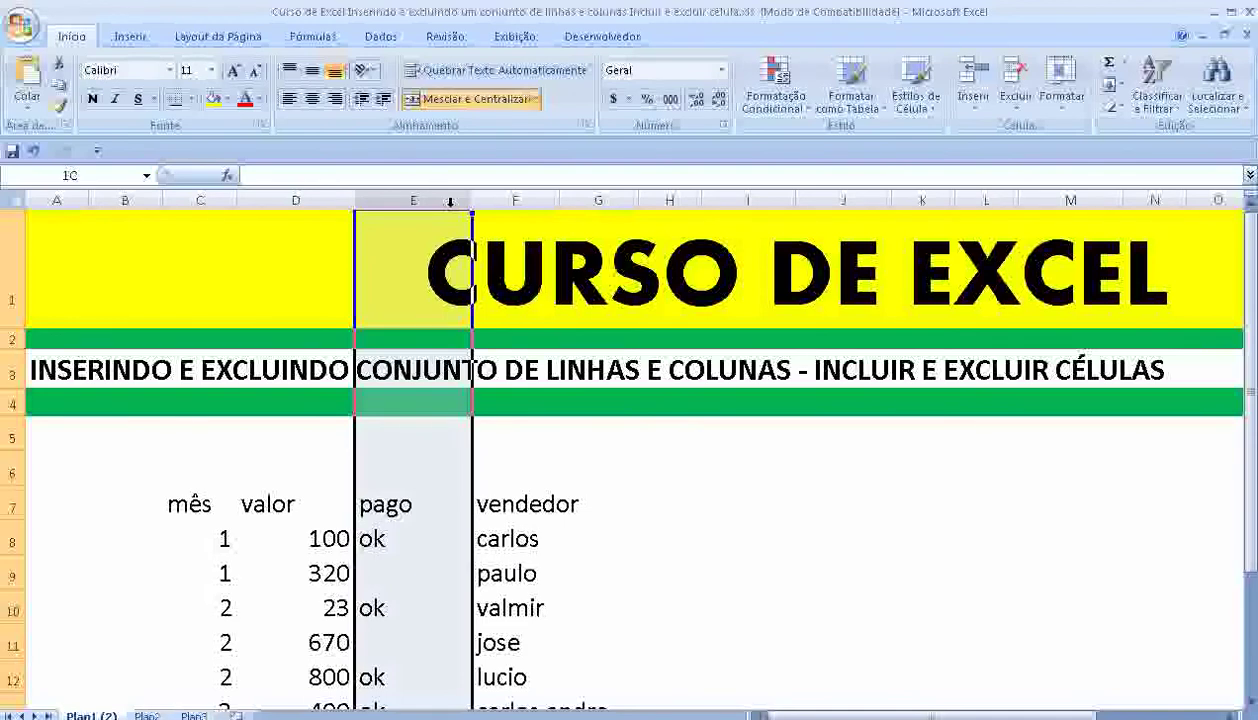
pyautogui.moveTo(450, 202); pyautogui.dragTo(499, 202)
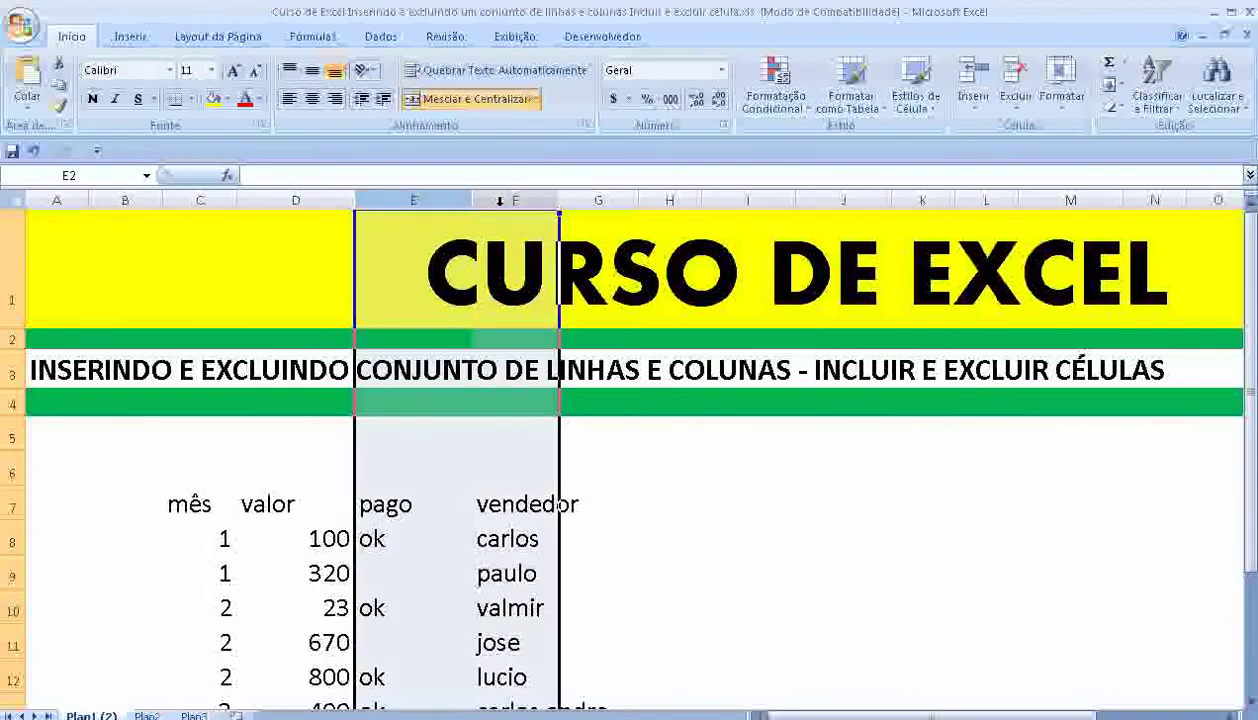
pyautogui.rightClick(499, 203)
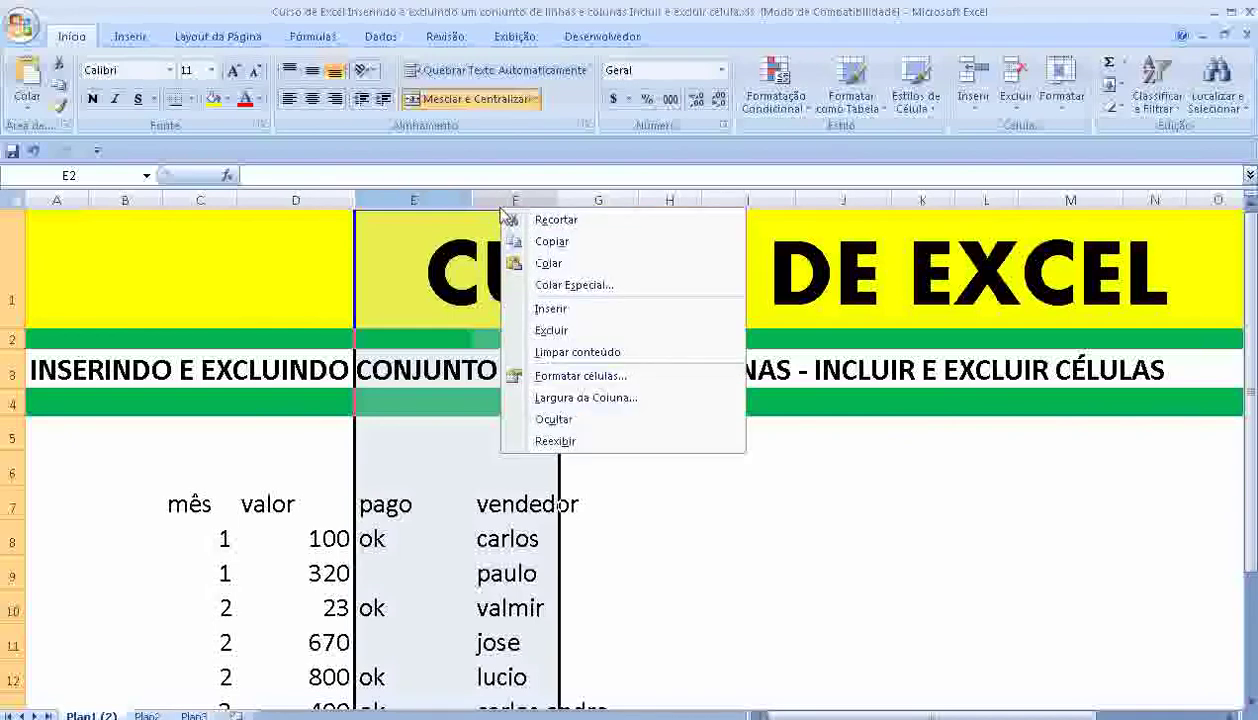
pyautogui.click(550, 308)
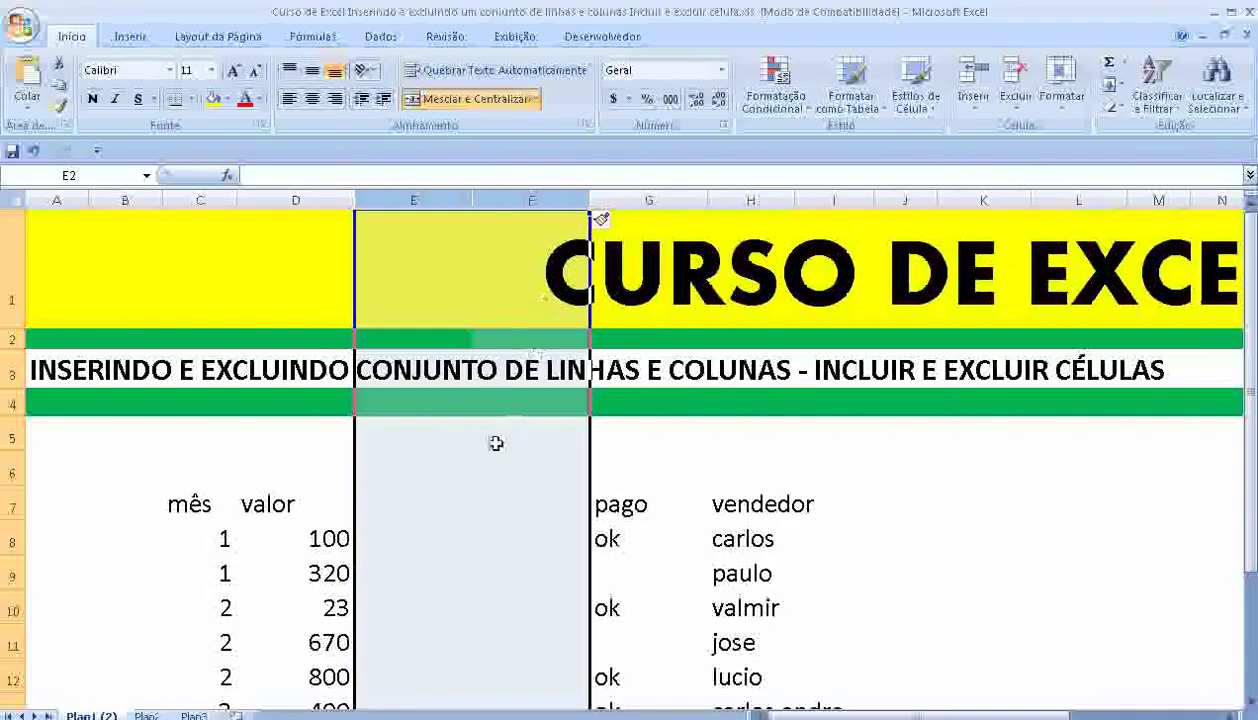
pyautogui.click(400, 510)
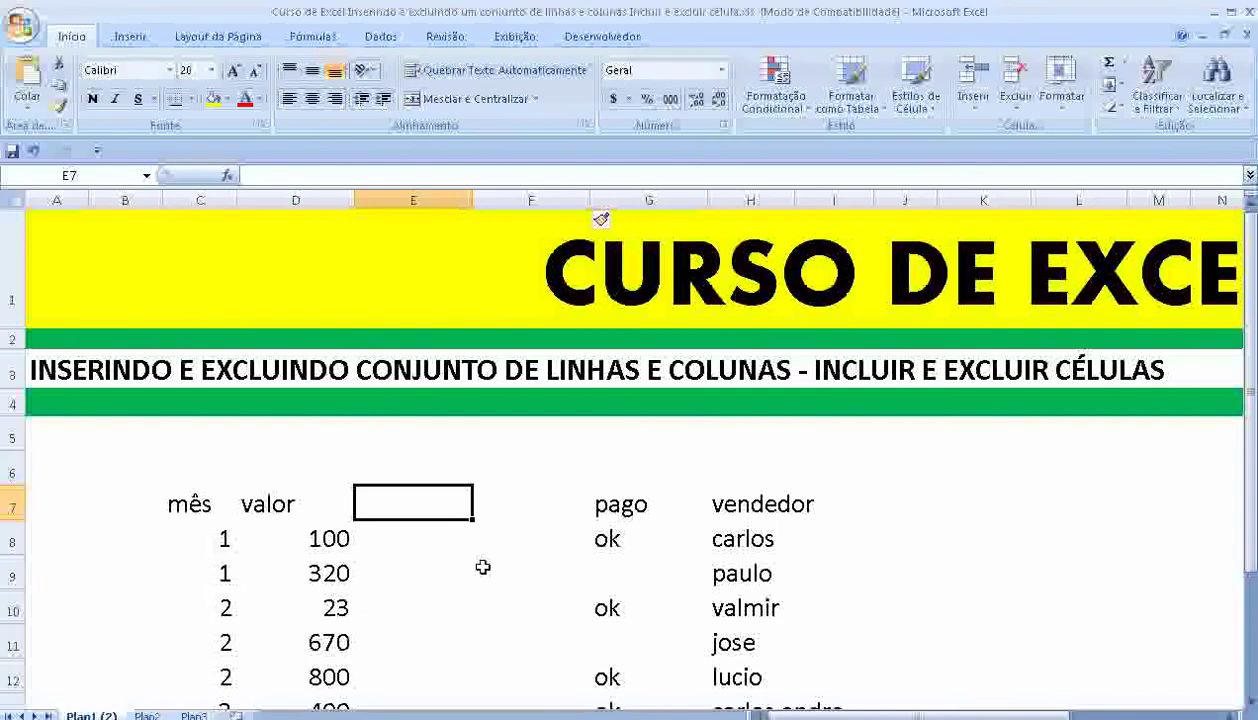
# Step: Head columns E and F produto and nome comprador, widening column F to fit
pyautogui.write('p')
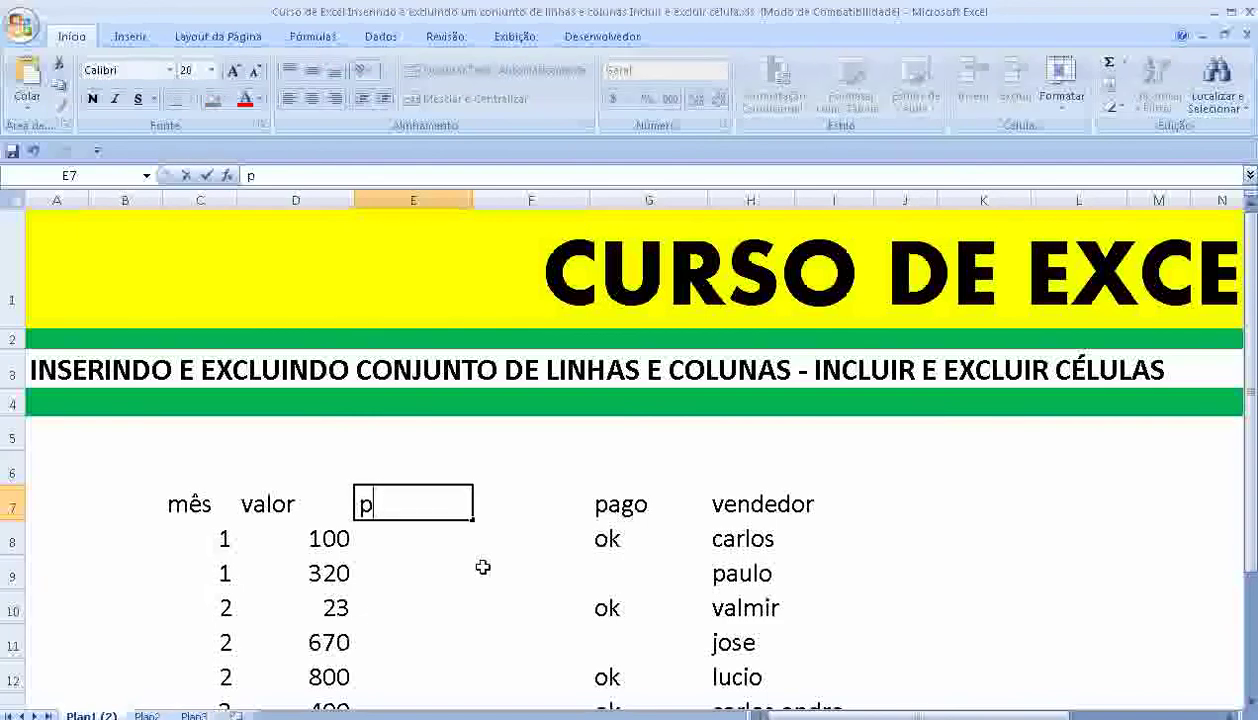
pyautogui.write('rodut')
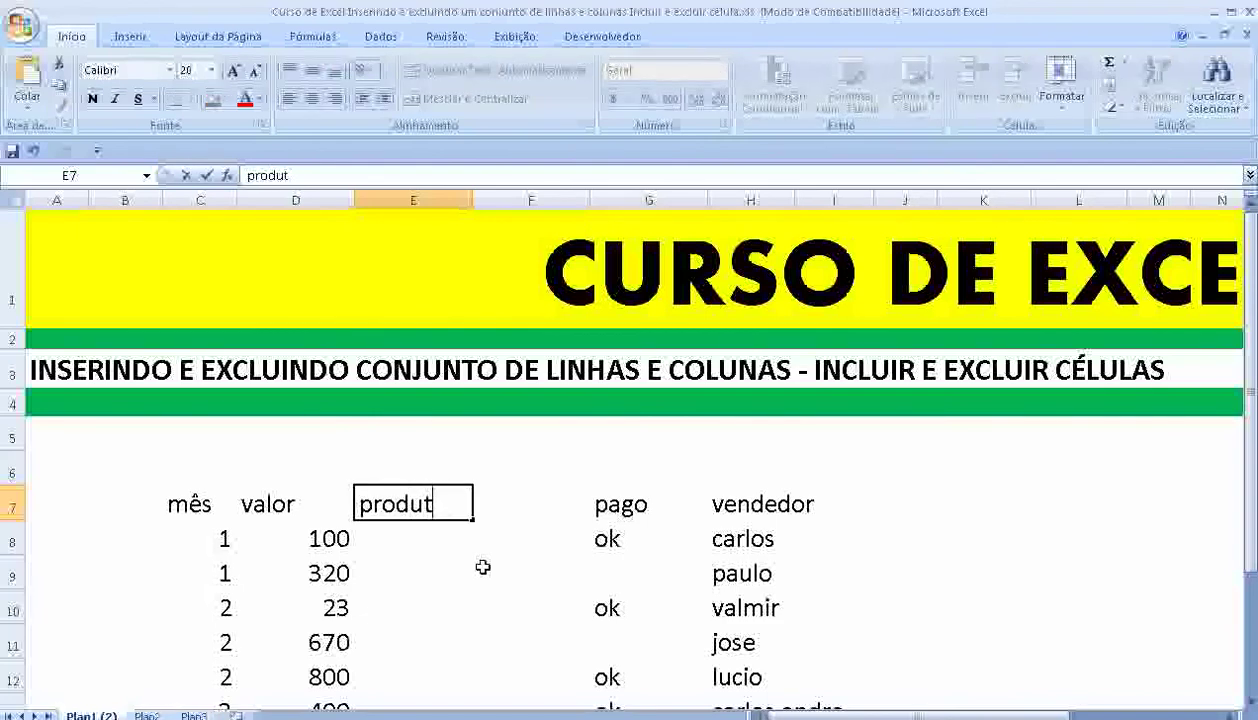
pyautogui.write('o')
pyautogui.press('Tab')
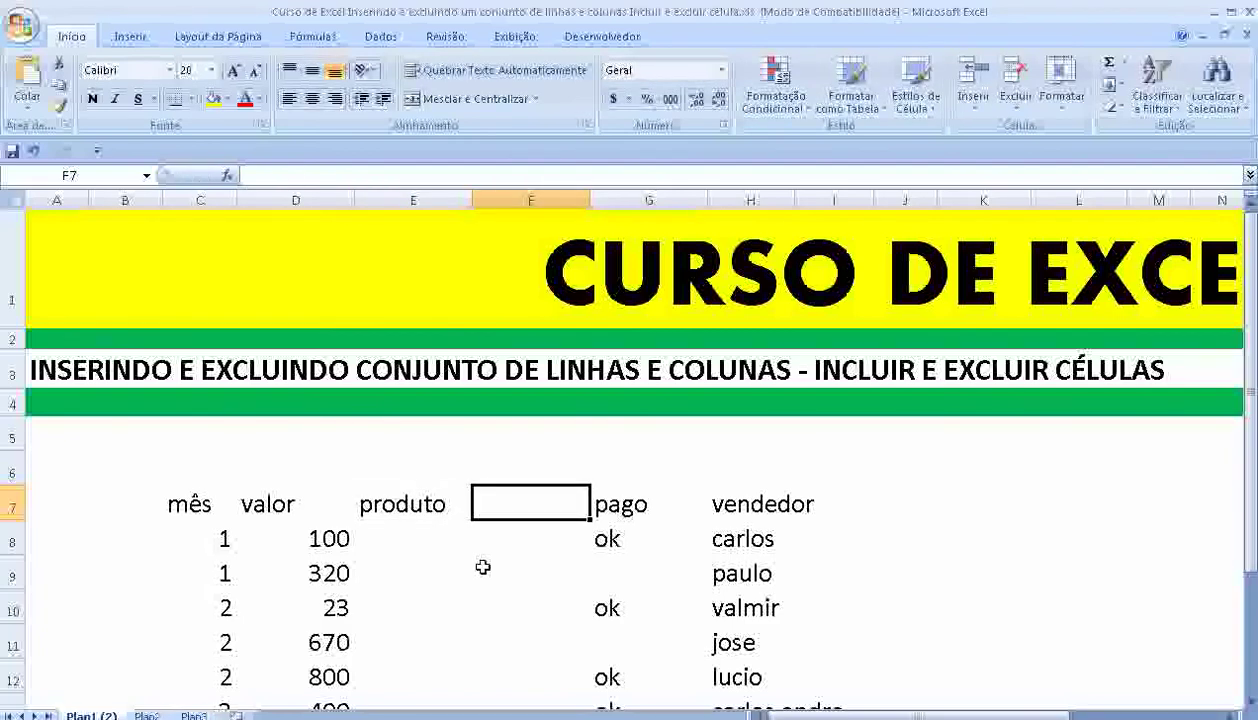
pyautogui.write('nome com')
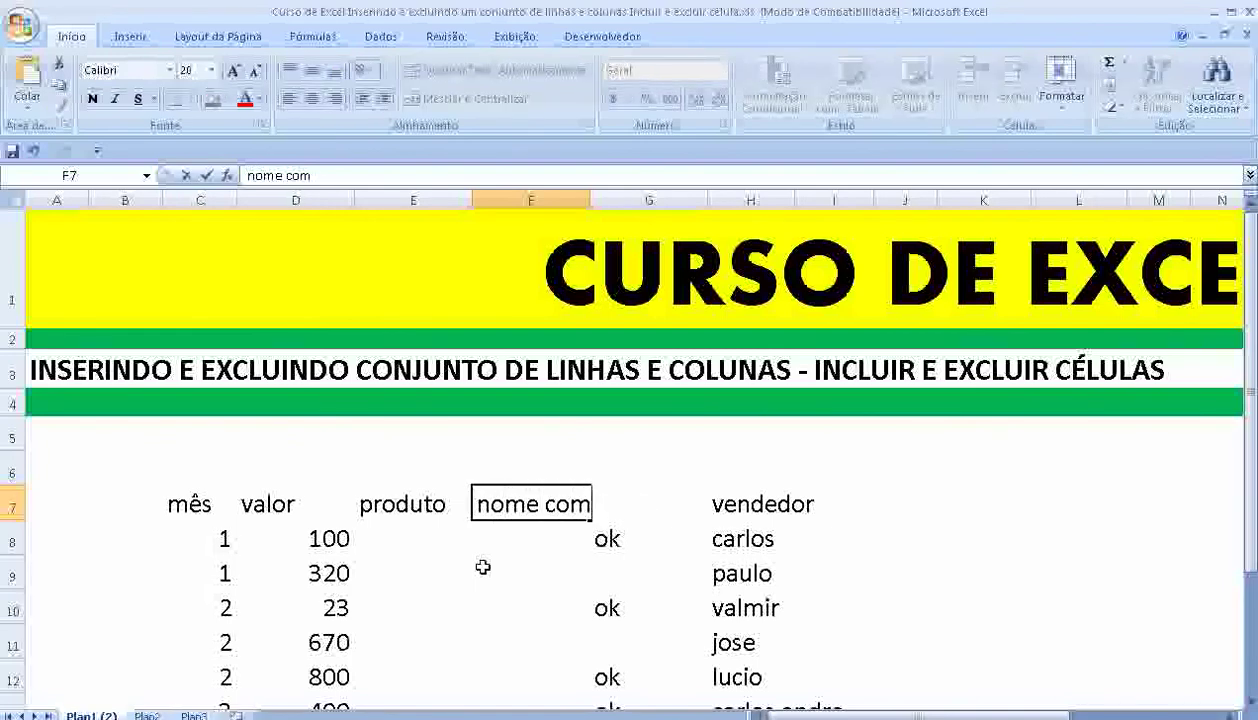
pyautogui.write('prador')
pyautogui.press('Return')
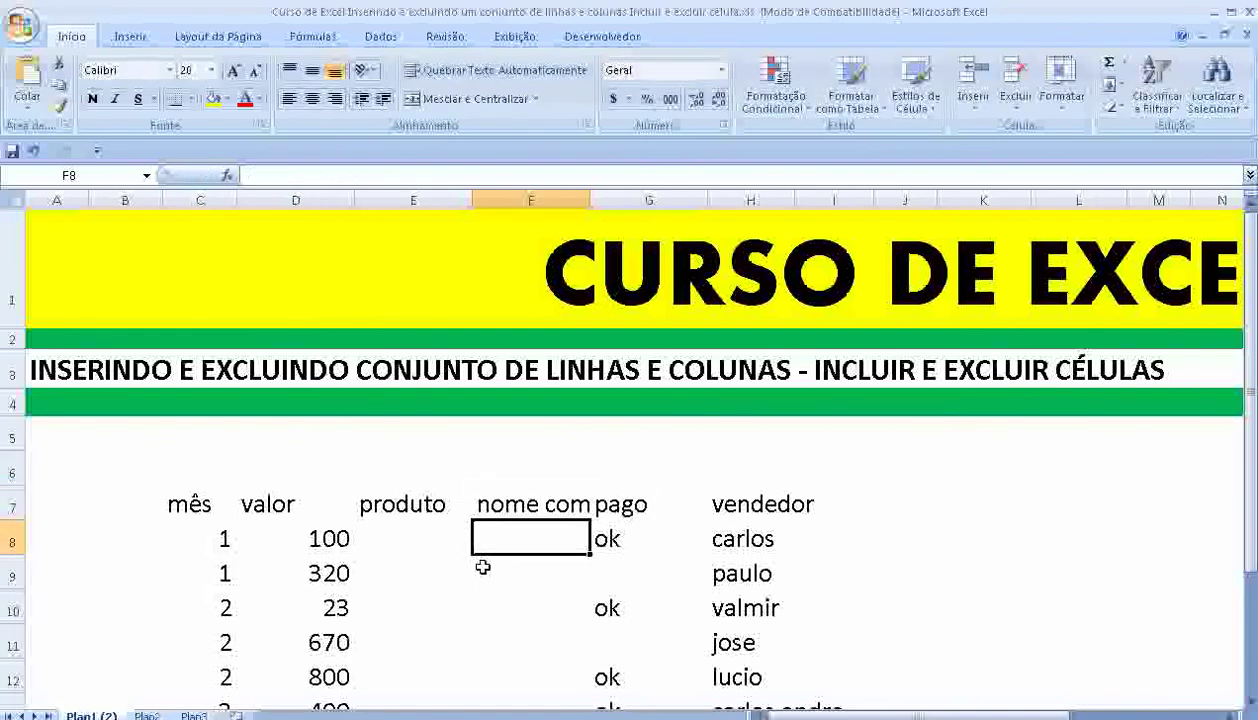
pyautogui.click(553, 505)
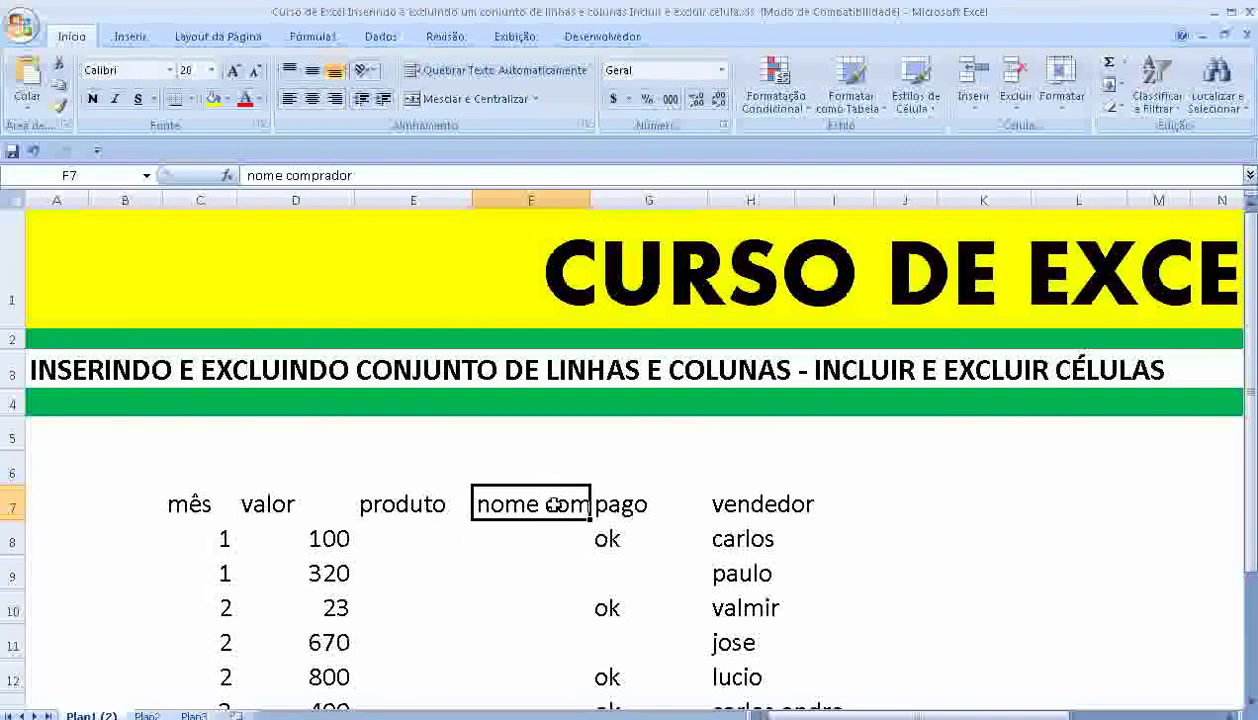
pyautogui.moveTo(590, 200); pyautogui.dragTo(662, 211)
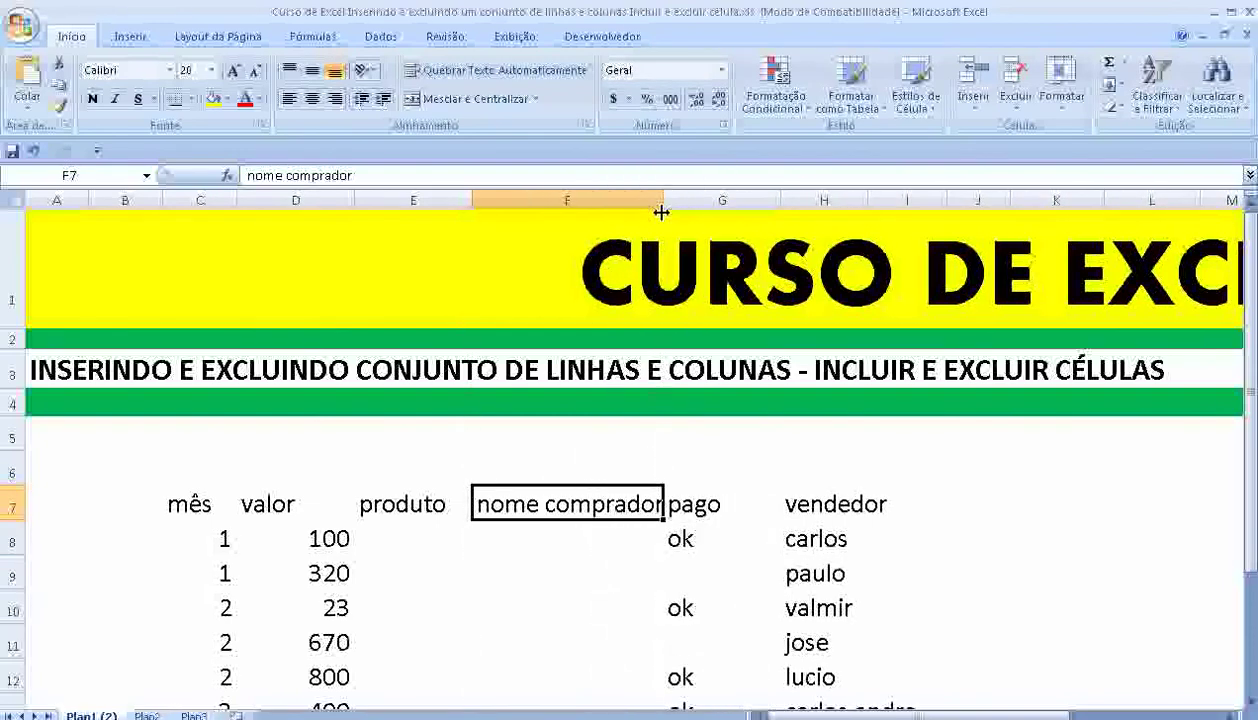
# Step: Enter product panela and its buyer's company name for the first sale
pyautogui.click(417, 537)
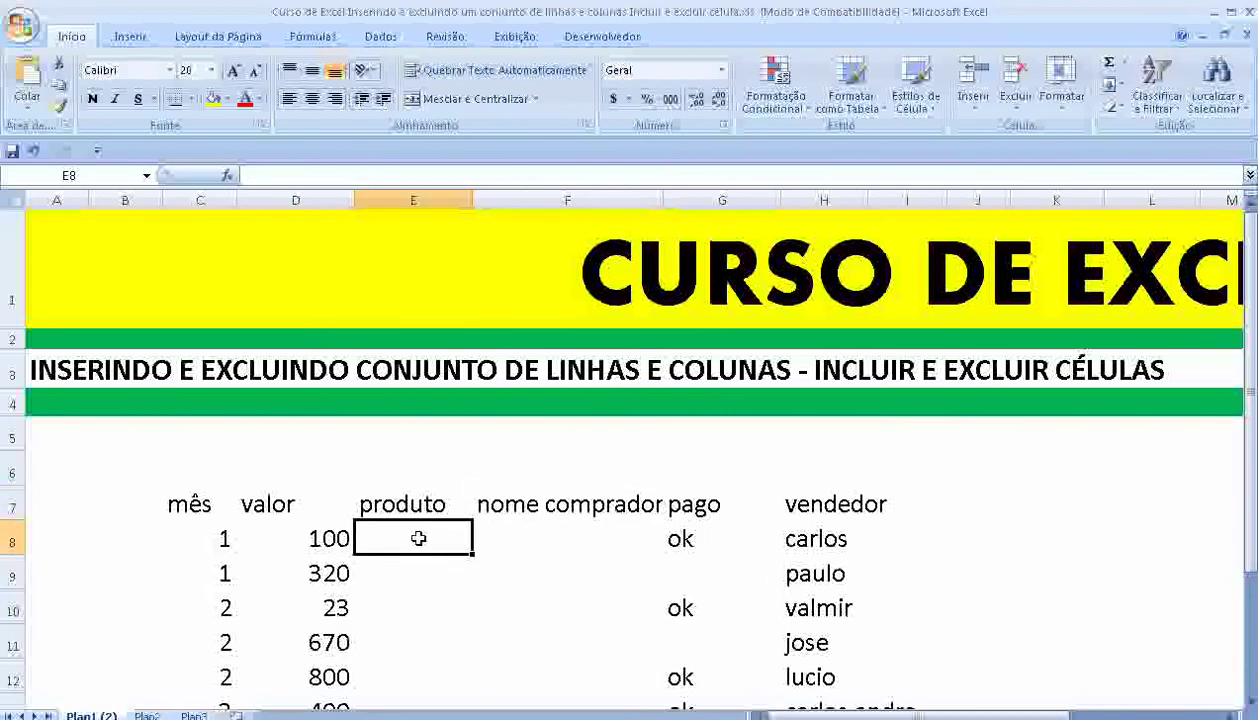
pyautogui.write('p')
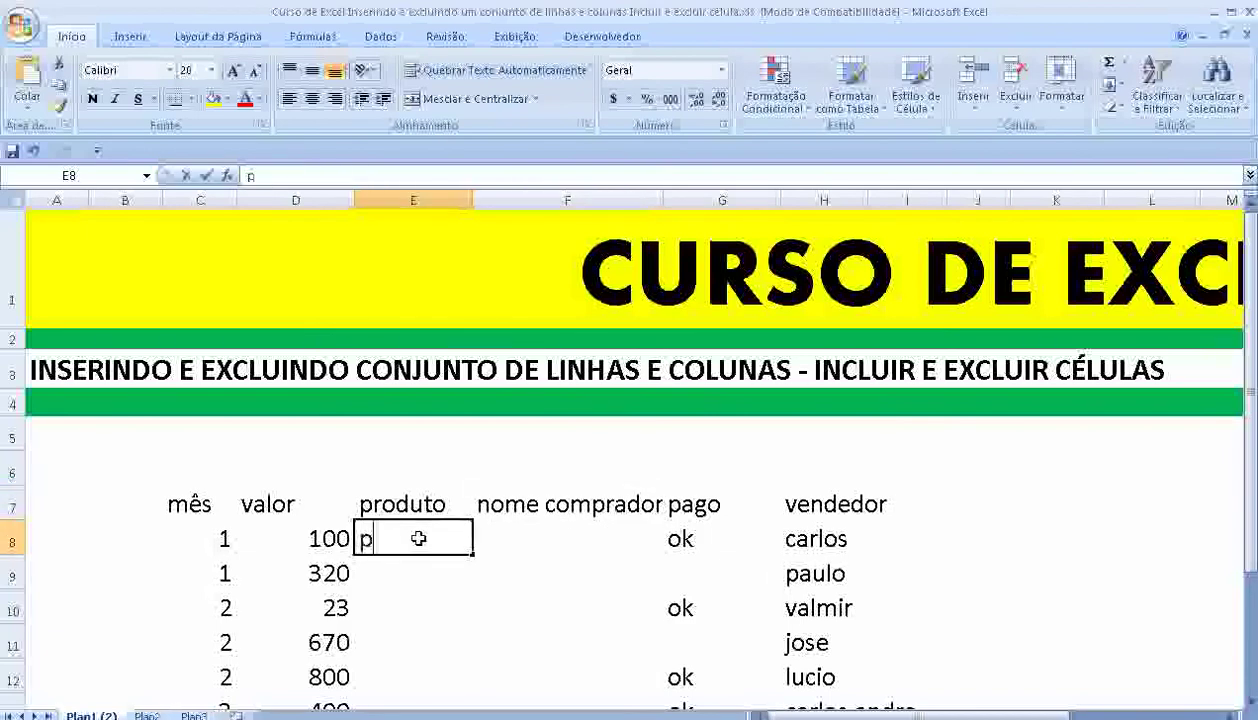
pyautogui.write('anela')
pyautogui.press('Tab')
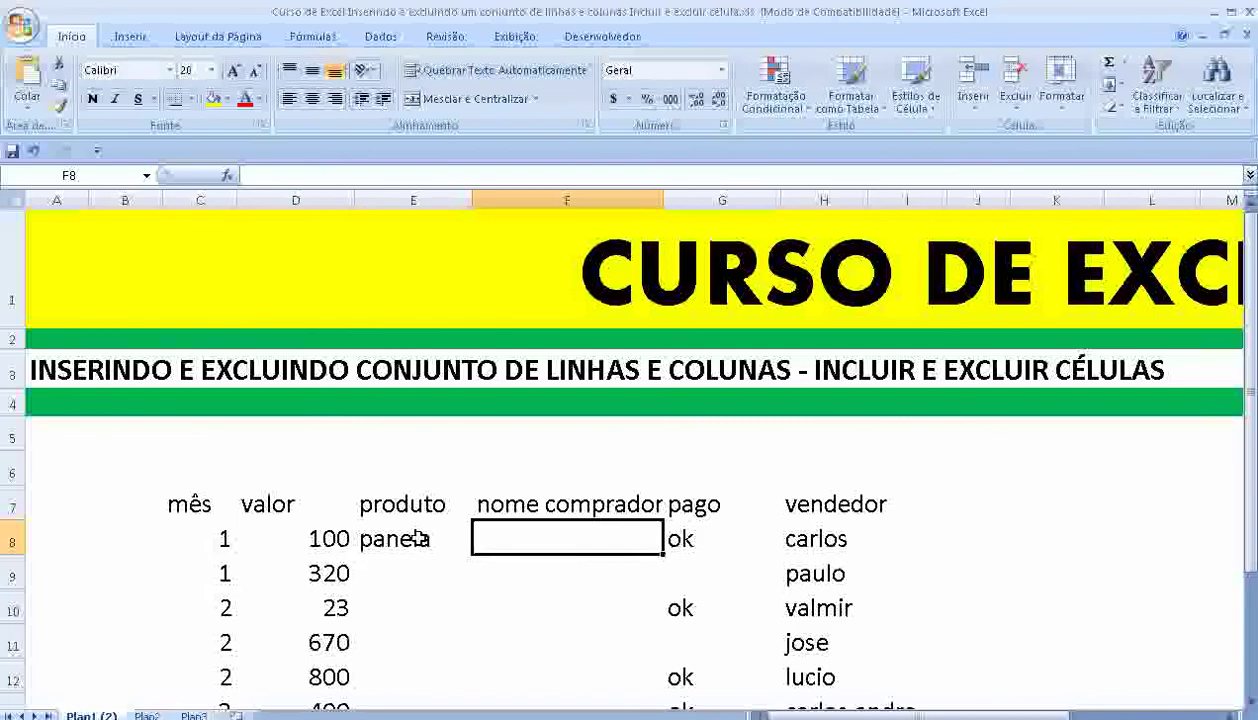
pyautogui.write('j')
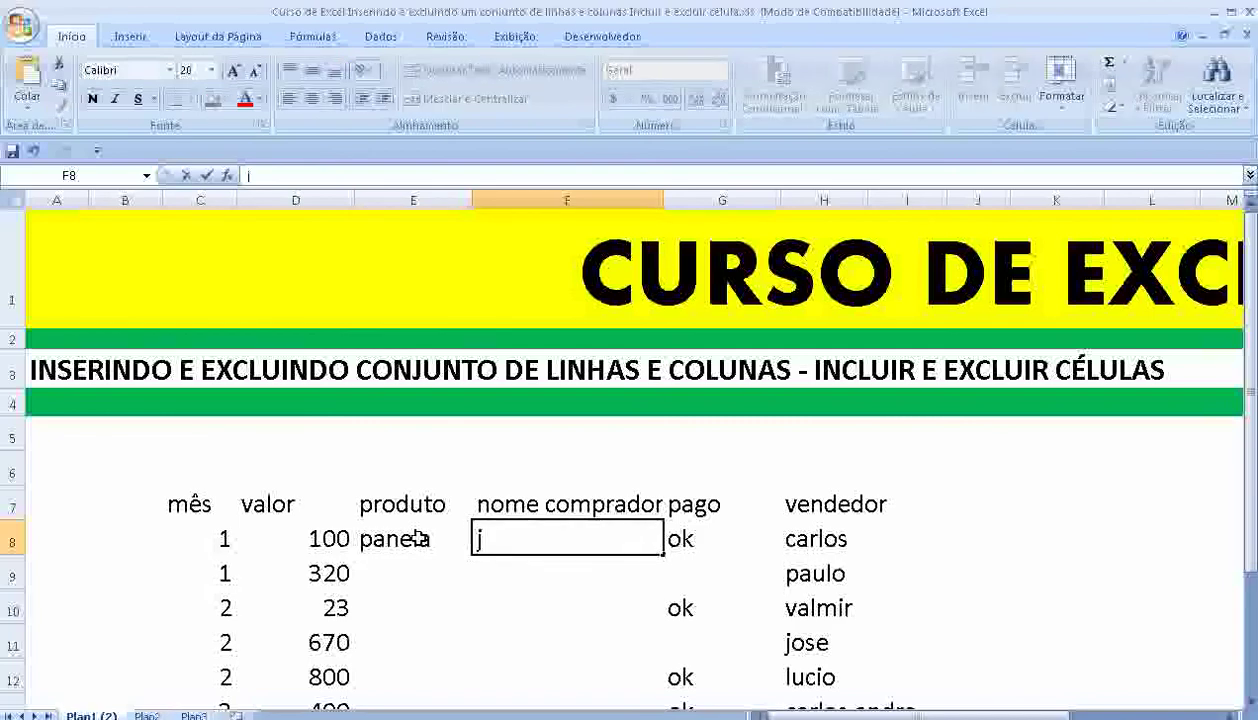
pyautogui.write('cvb co')
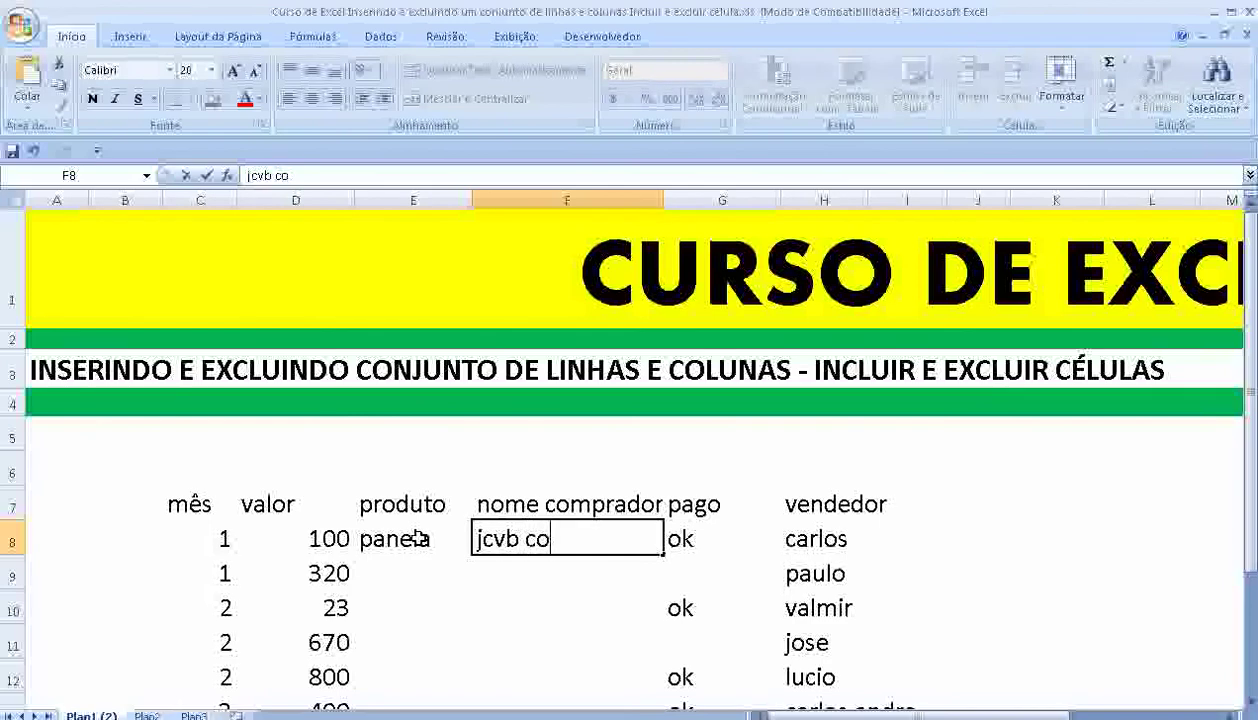
pyautogui.write('mercio')
pyautogui.press('Return')
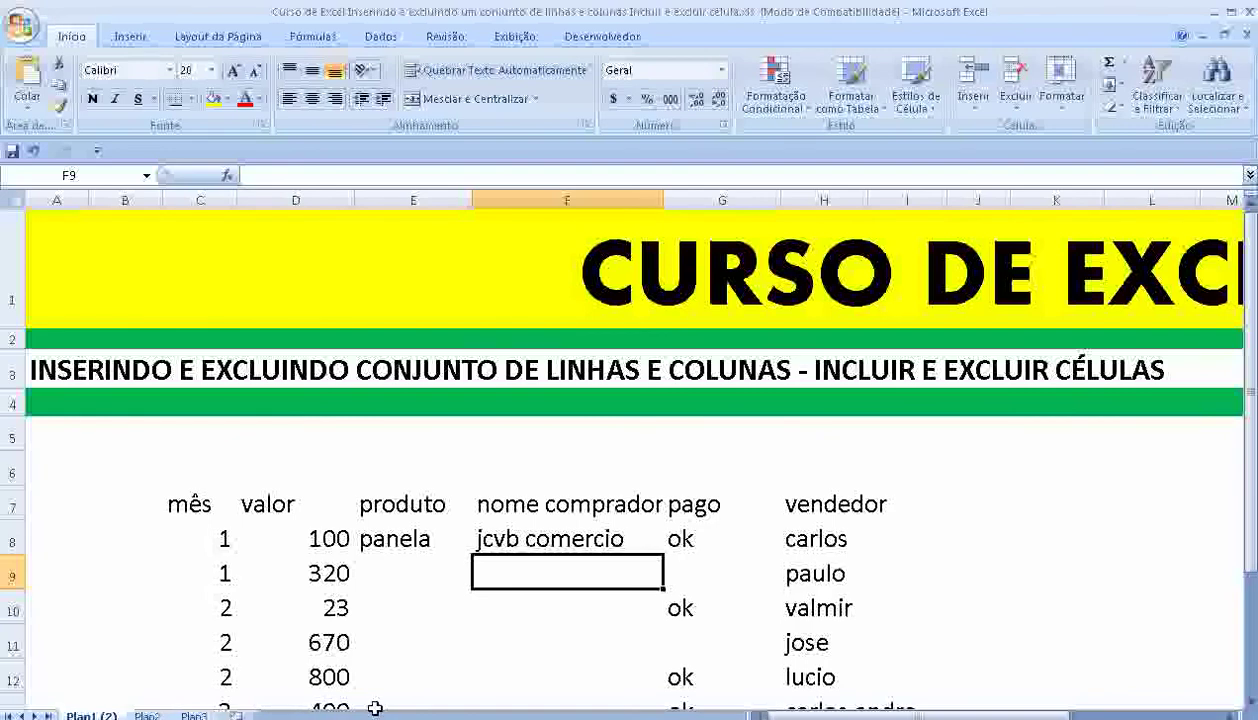
# Step: Select the range C7:H13 covering all six table columns and seven rows
pyautogui.scroll(-1, 600, 645)
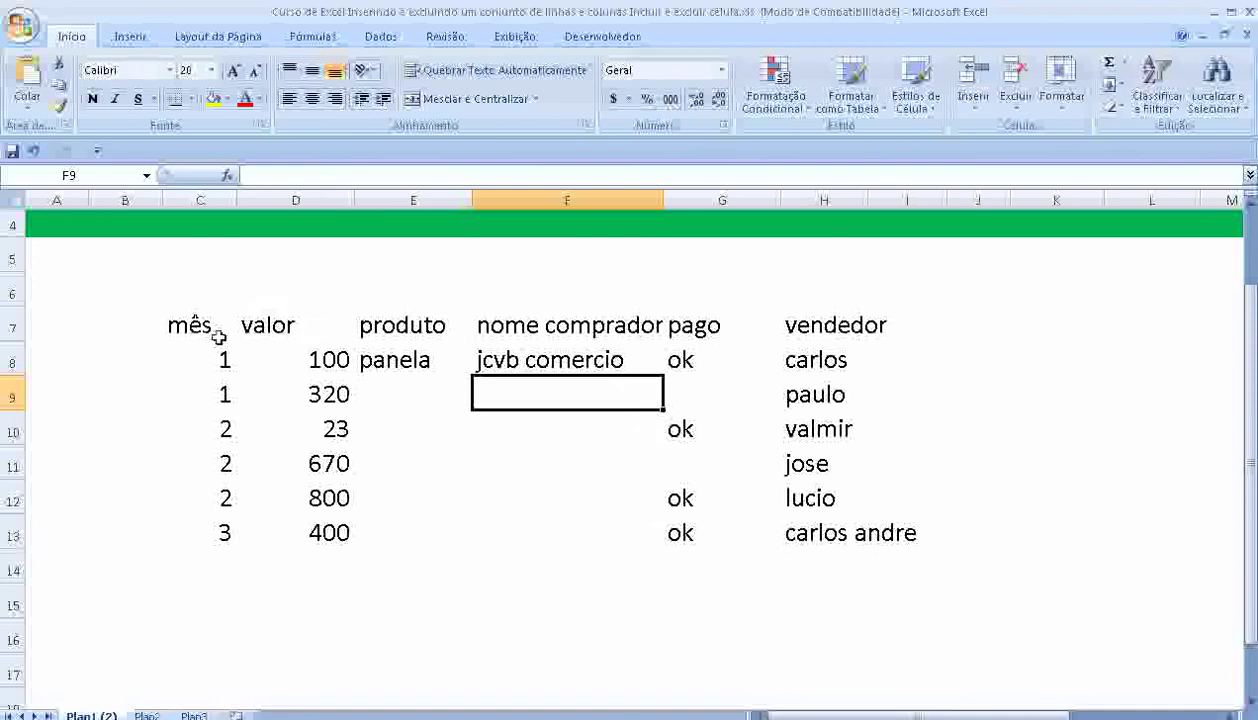
pyautogui.moveTo(200, 327)
pyautogui.mouseDown()
pyautogui.moveTo(797, 537)
pyautogui.moveTo(876, 537)
pyautogui.mouseUp()
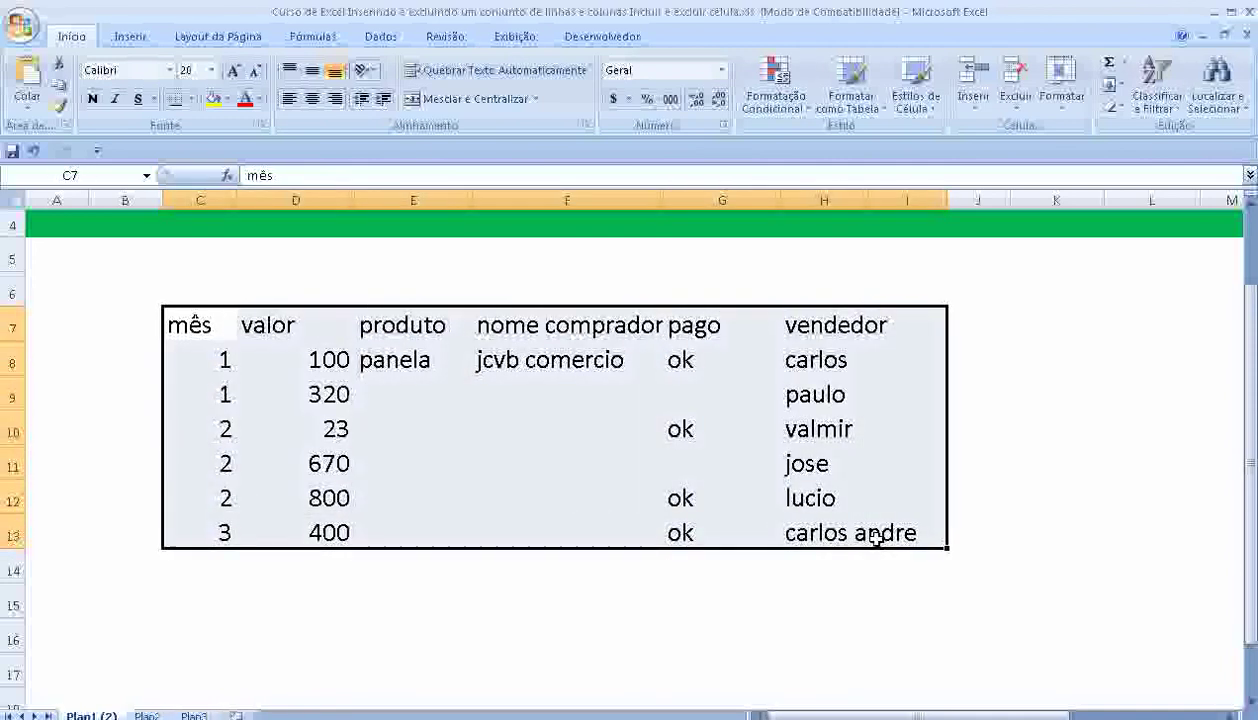